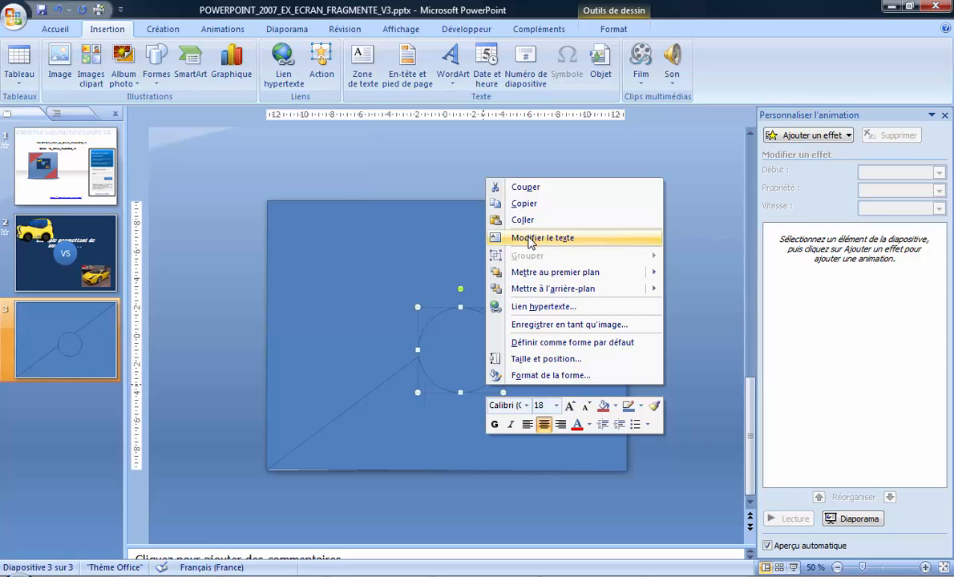
- Add the text "VS" to the circle and enlarge it to 48 pt
click(529, 238)
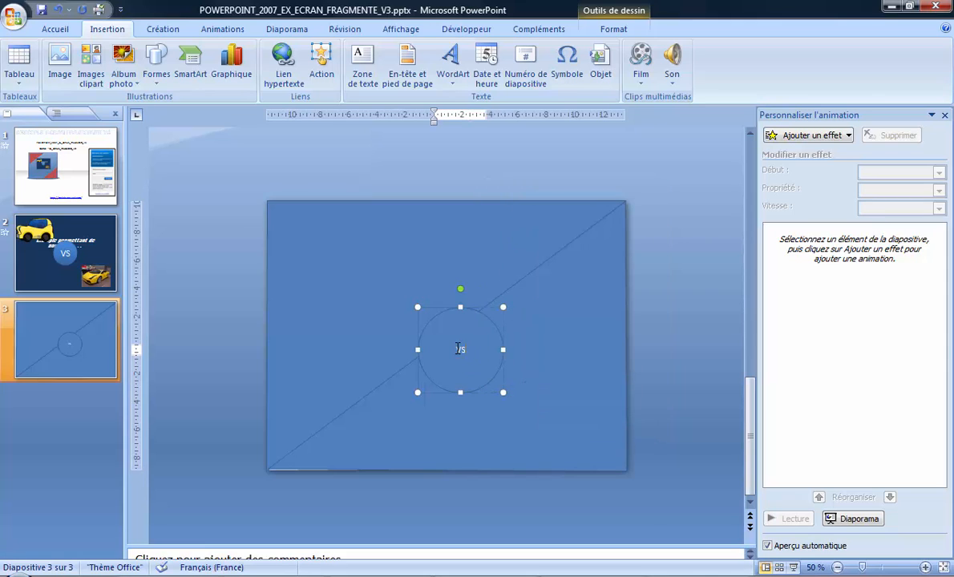
click(56, 29)
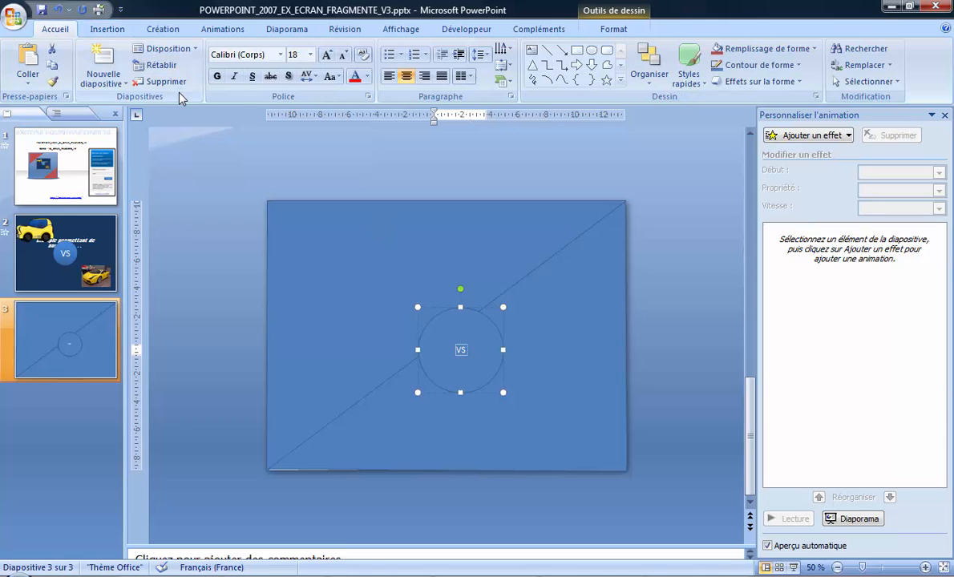
click(326, 54)
click(326, 55)
click(326, 54)
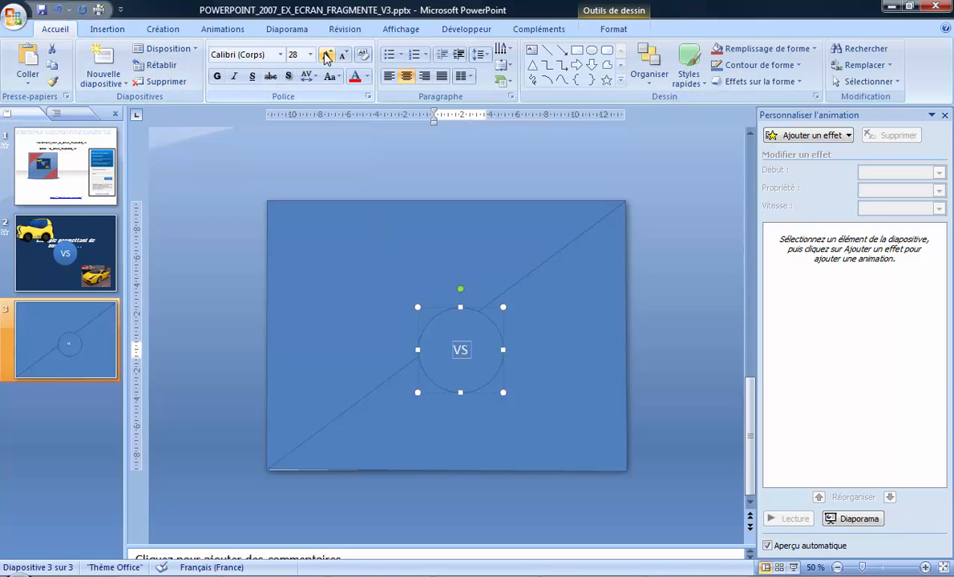
click(326, 54)
click(326, 55)
click(327, 55)
click(327, 54)
click(326, 54)
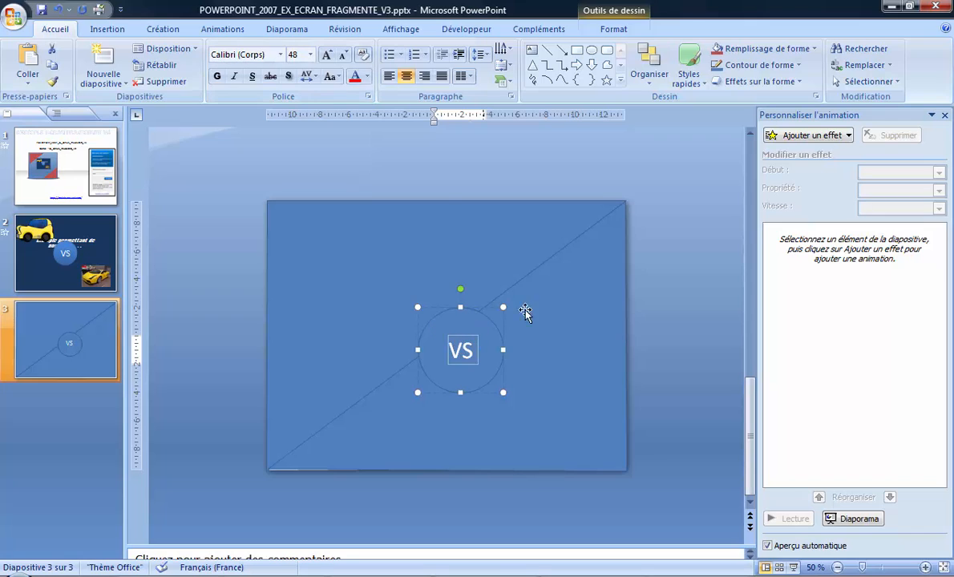
- Align the VS circle with the triangle's horizontal and vertical centre so it sits in the middle of the slide
shift+click(553, 304)
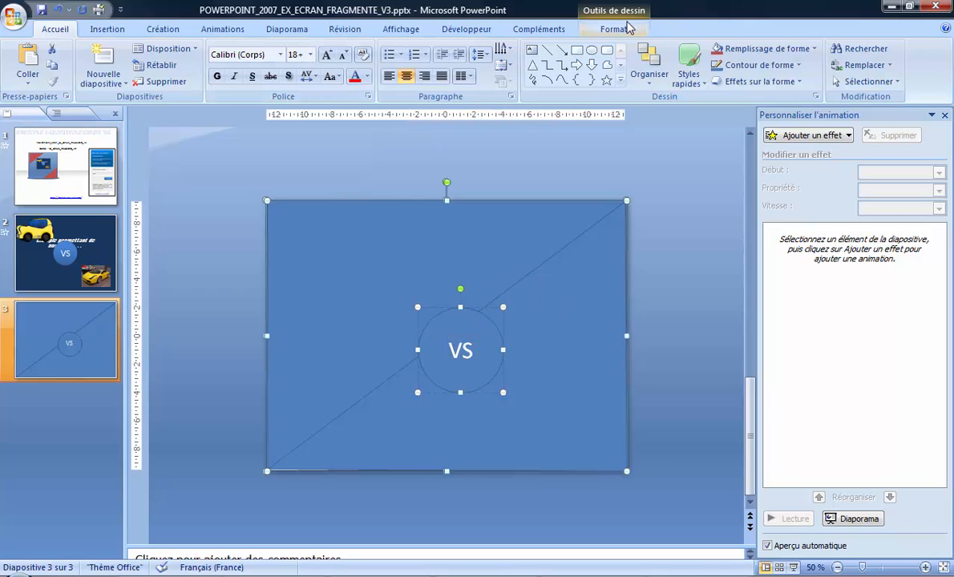
click(631, 29)
click(789, 49)
click(797, 81)
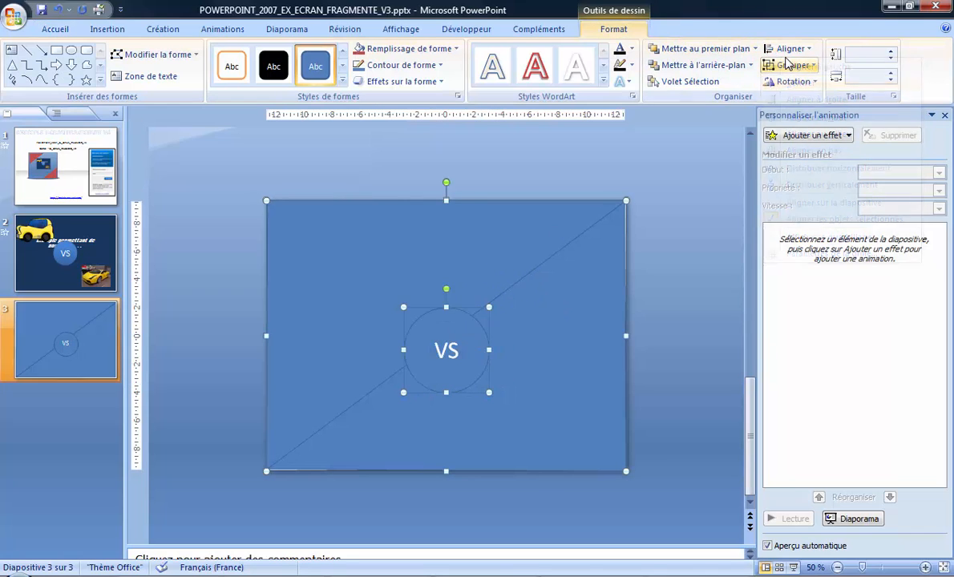
click(791, 51)
click(801, 134)
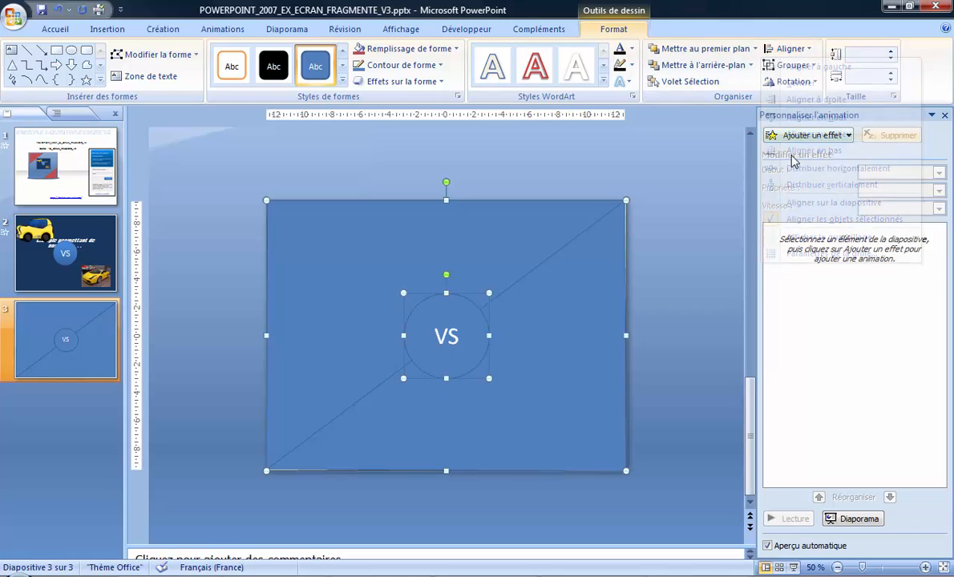
click(664, 334)
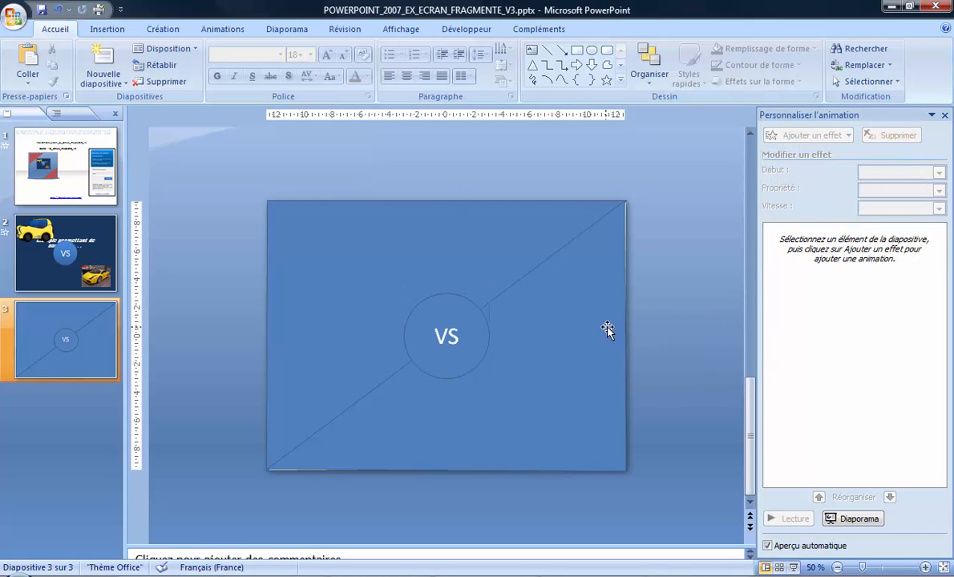
- Apply the intense red shape style from the last row of the style gallery to the VS circle
click(448, 332)
click(623, 8)
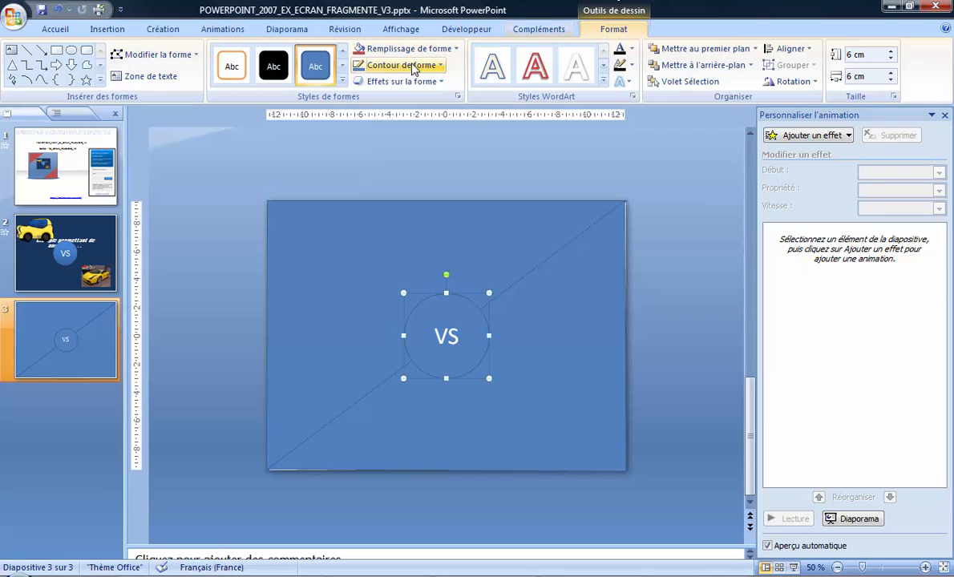
click(342, 80)
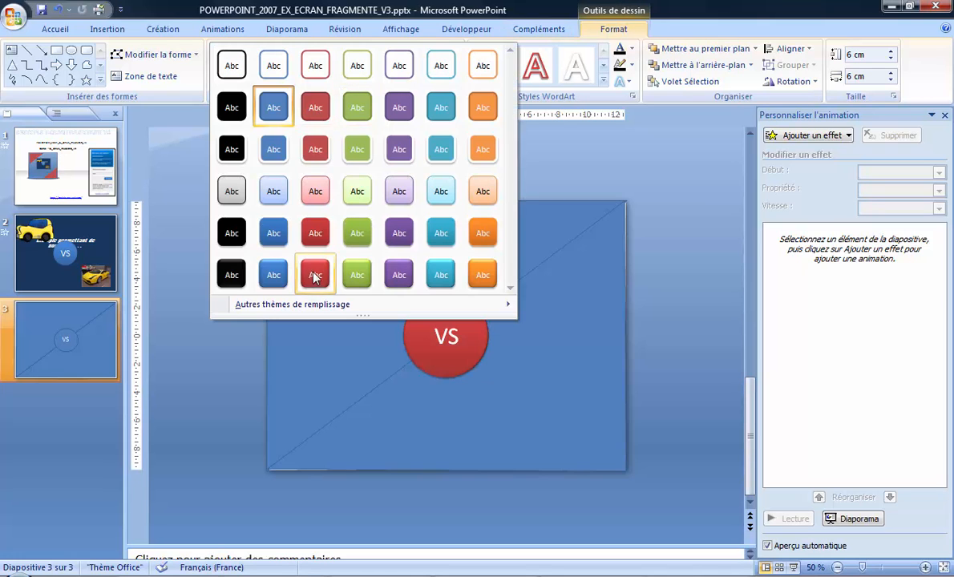
click(310, 286)
click(681, 337)
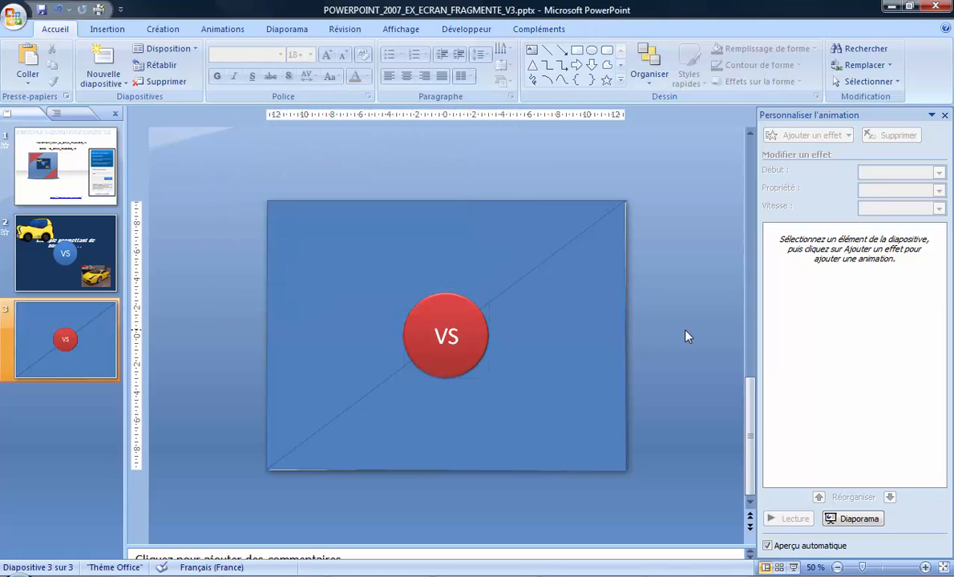
- Add the "Diagonale bas à droite" motion path to the lower-right triangle
click(599, 332)
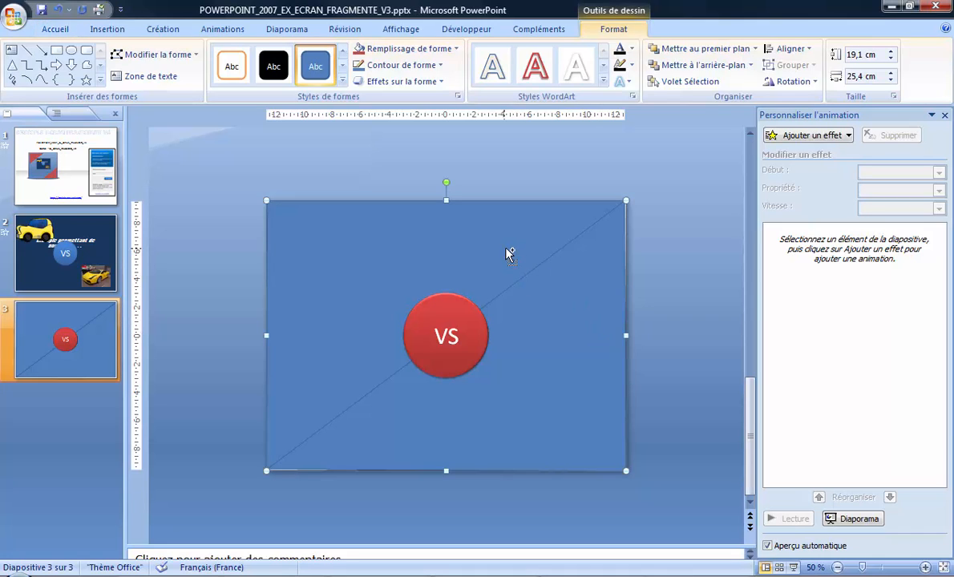
click(665, 324)
click(609, 332)
click(842, 135)
mouse_move(826, 156)
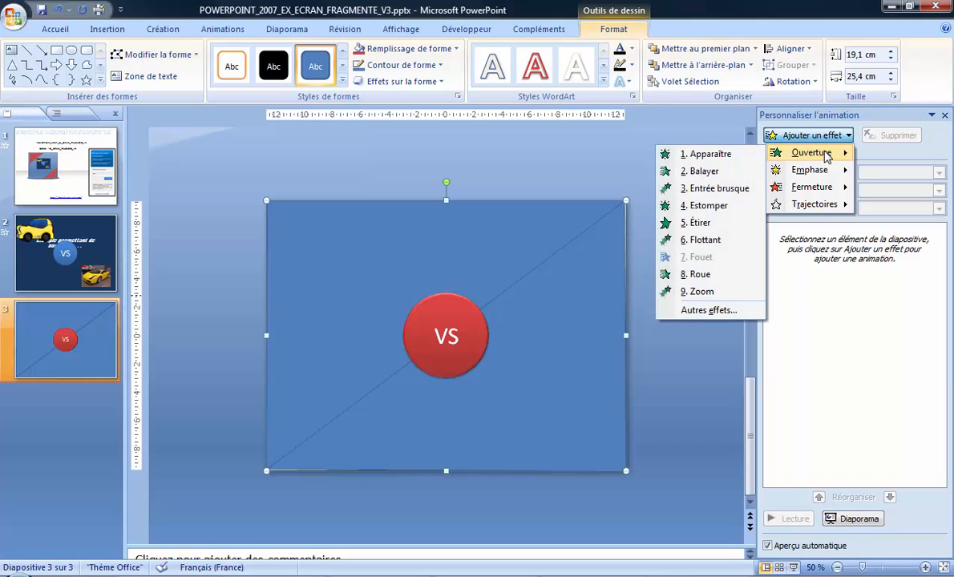
mouse_move(828, 207)
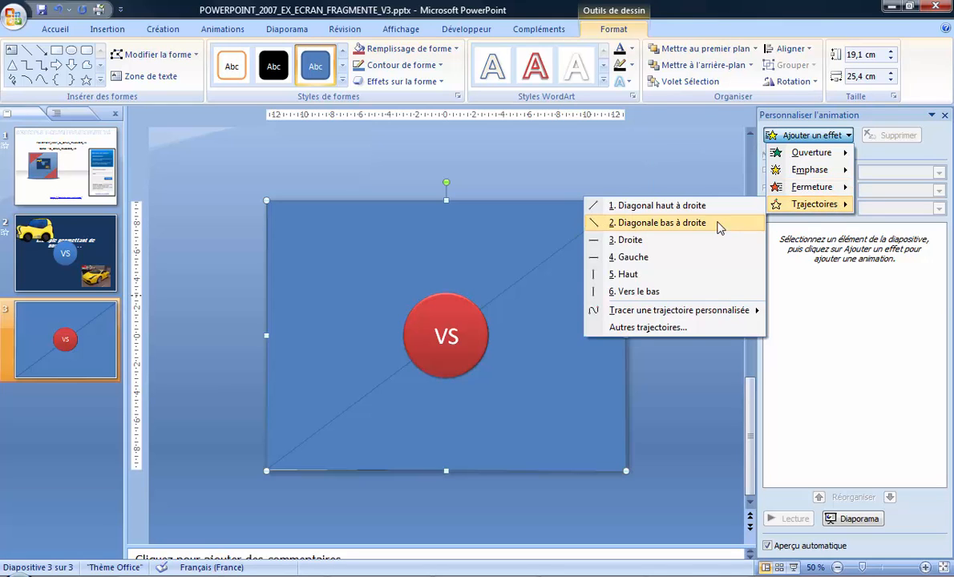
click(614, 220)
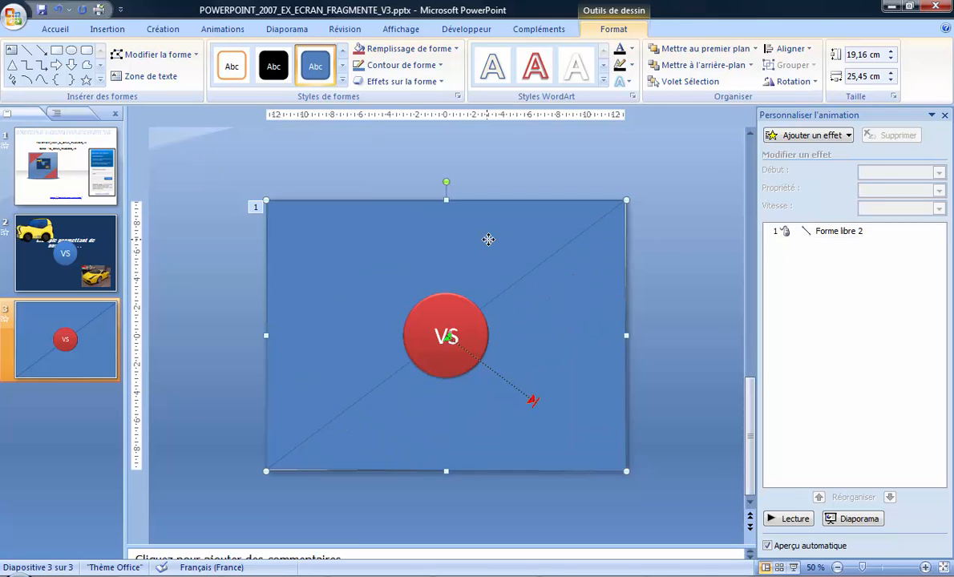
- Add the "Diagonal haut à droite" motion path to the upper-left triangle
click(787, 136)
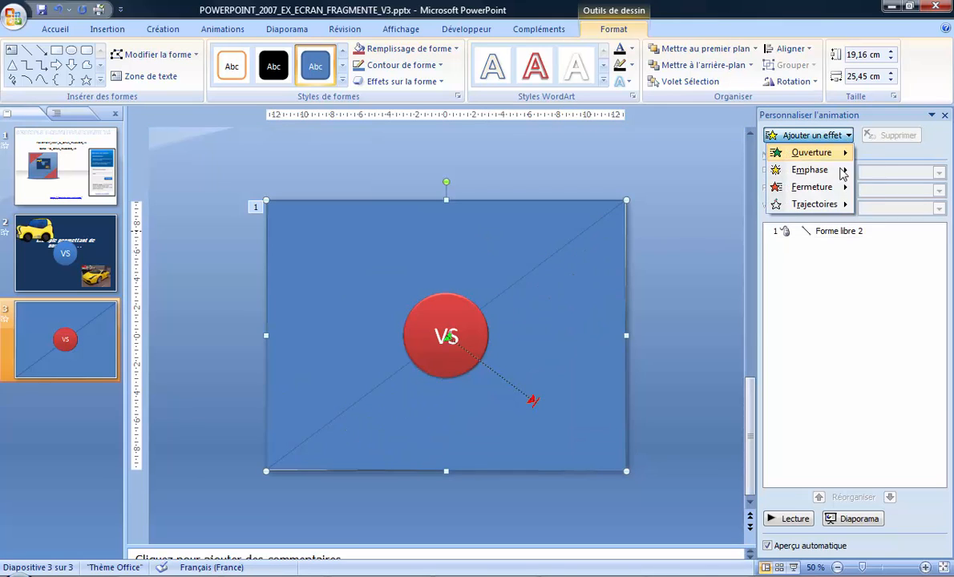
mouse_move(783, 201)
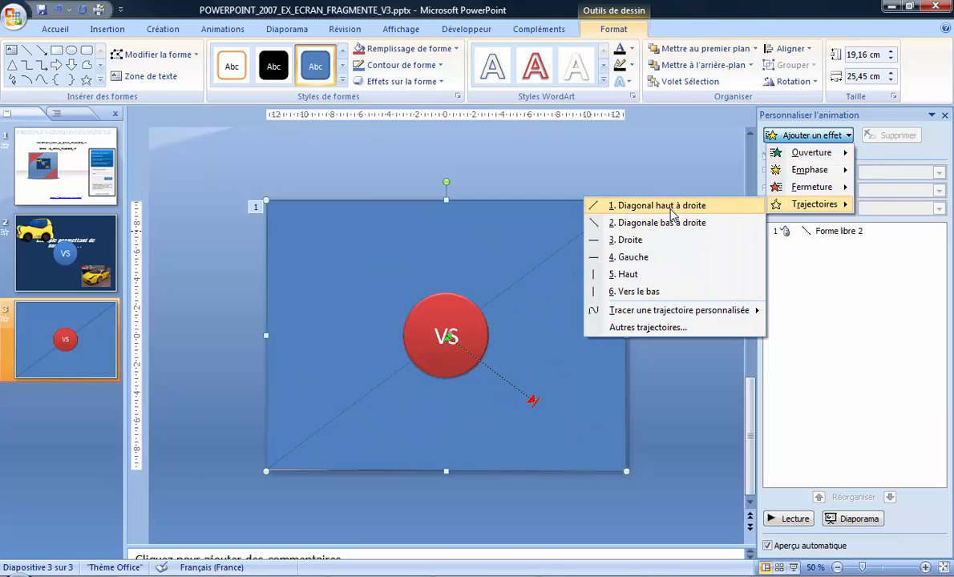
click(672, 208)
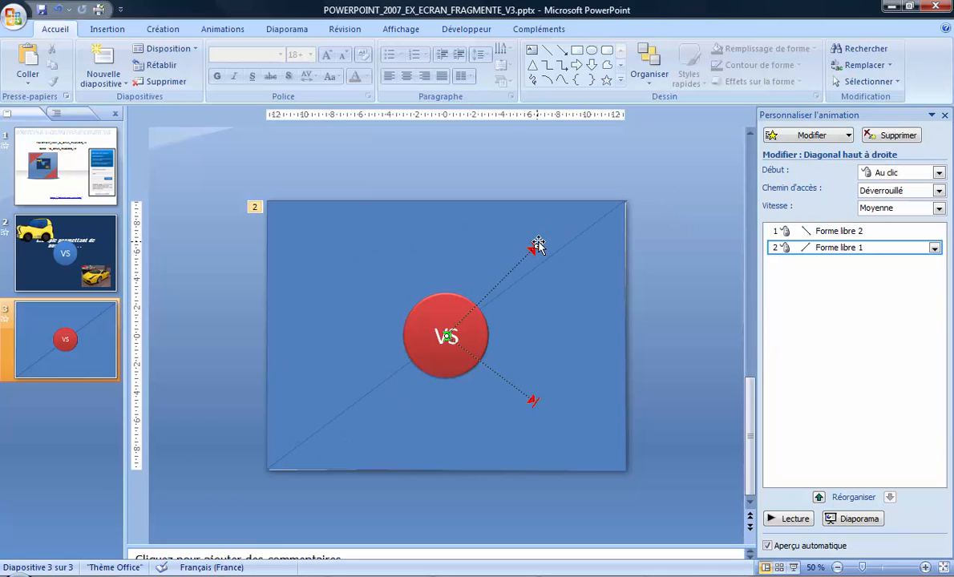
- Stretch both motion paths off the slide, the upper triangle's toward the upper left and the lower triangle's toward the lower right
scroll(532, 251, down, 3)
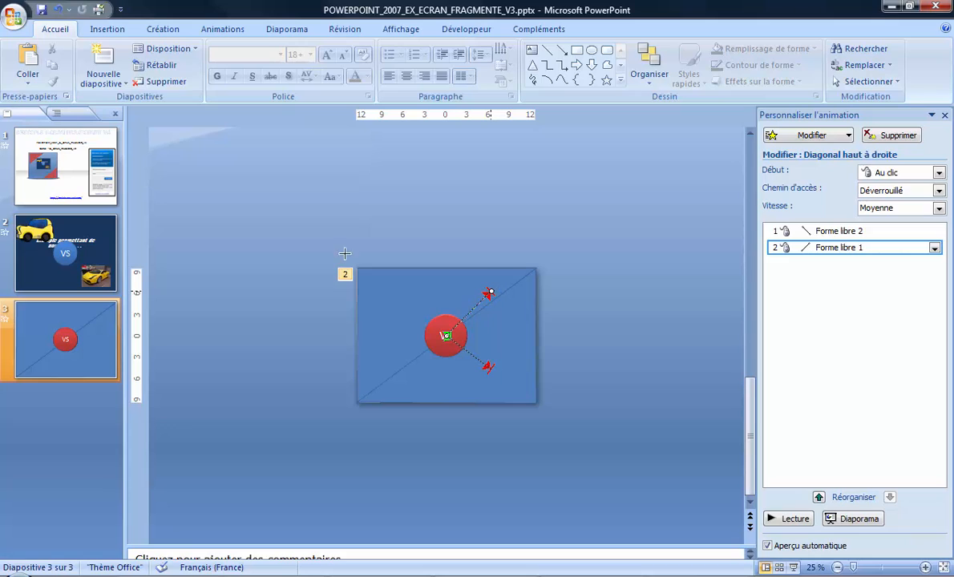
click(316, 191)
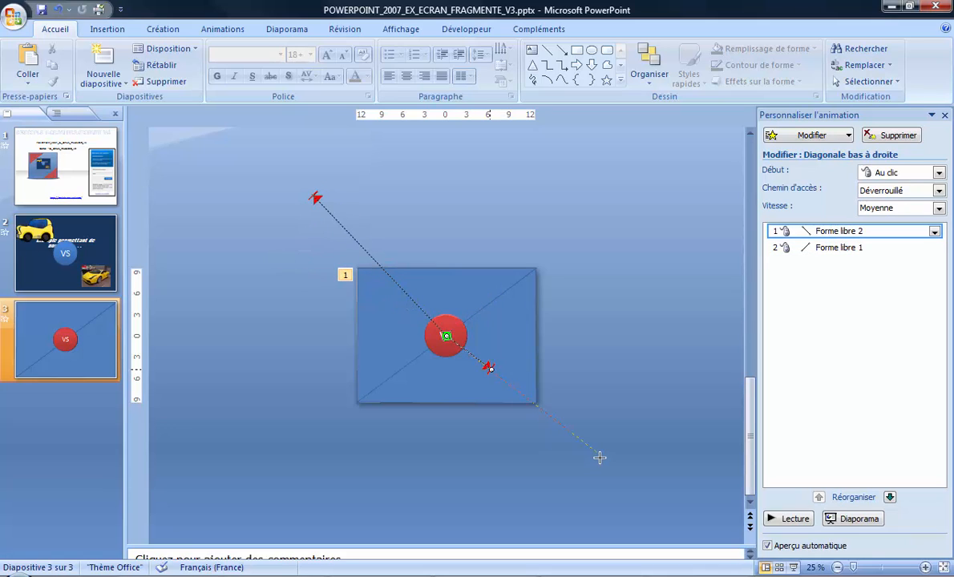
drag(600, 457, 598, 453)
click(631, 377)
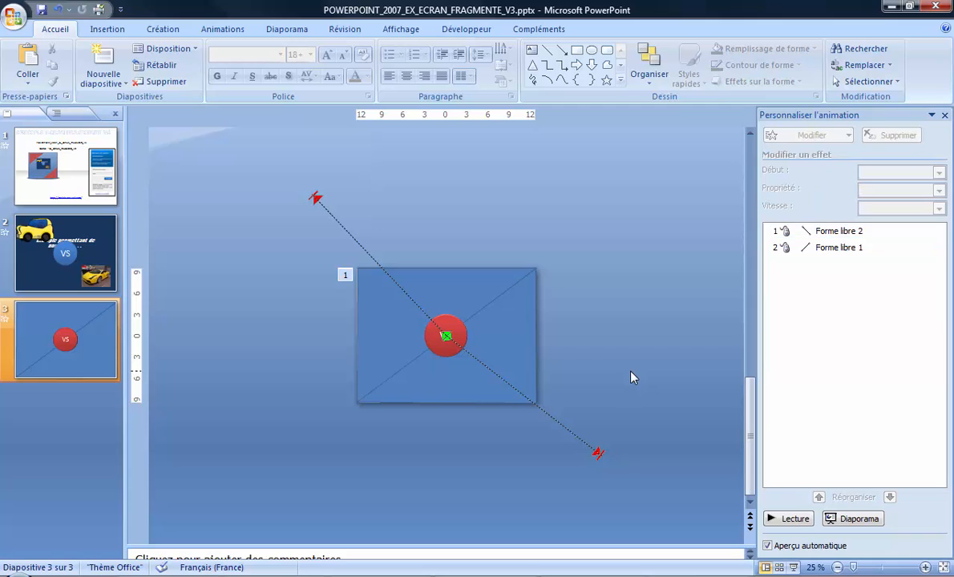
click(601, 458)
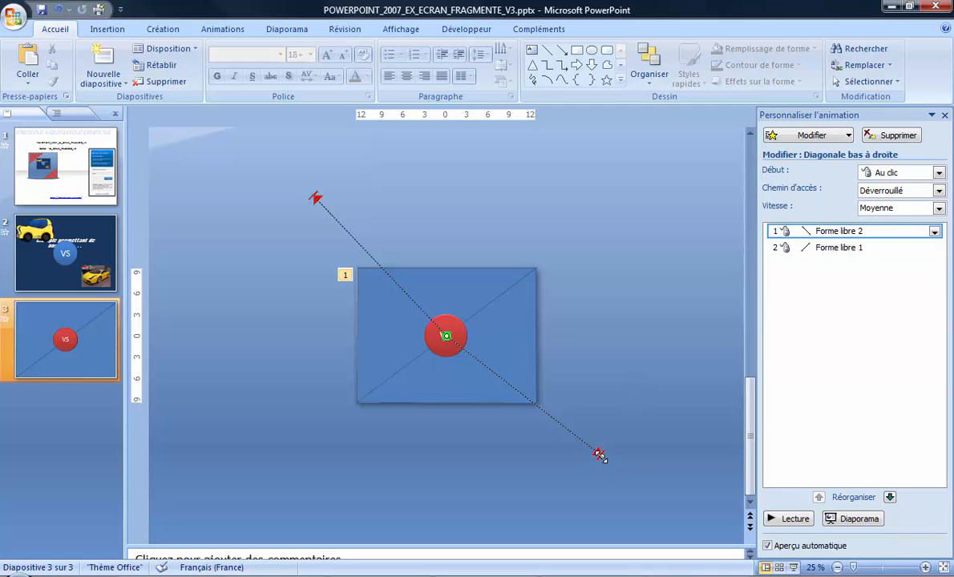
drag(591, 470, 590, 470)
click(562, 359)
click(528, 344)
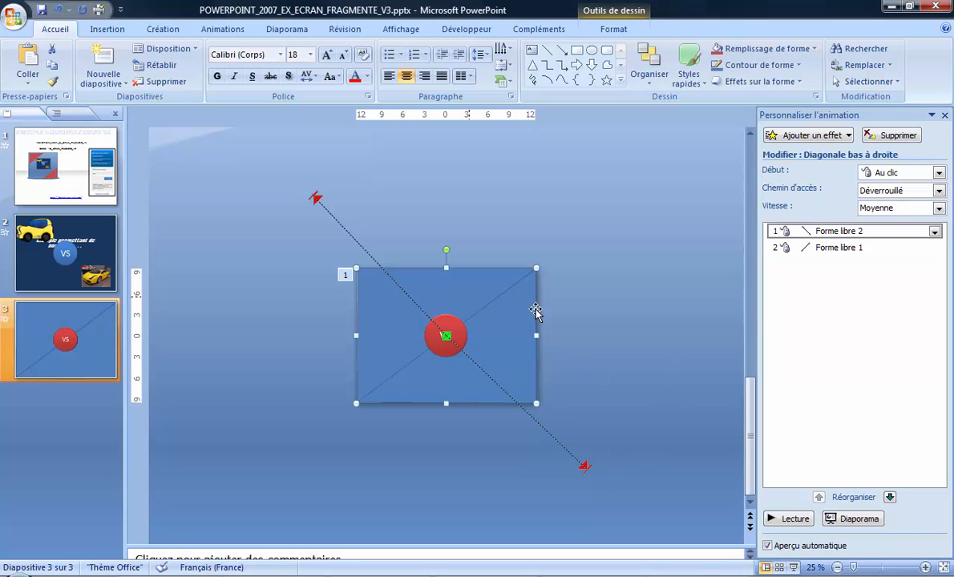
click(571, 311)
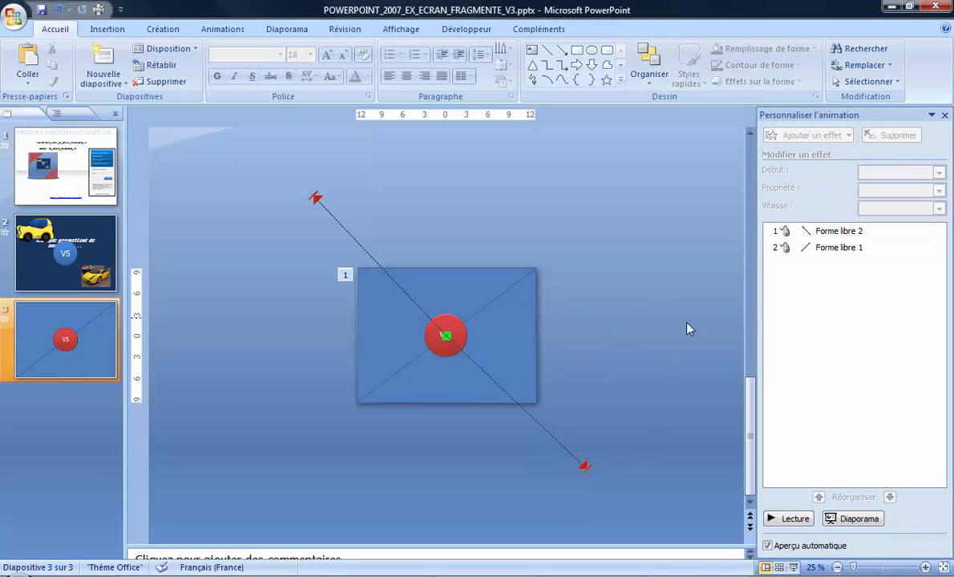
- Set both triangles' motion effects to start "Avec la précédente" at speed "Rapide"
click(826, 245)
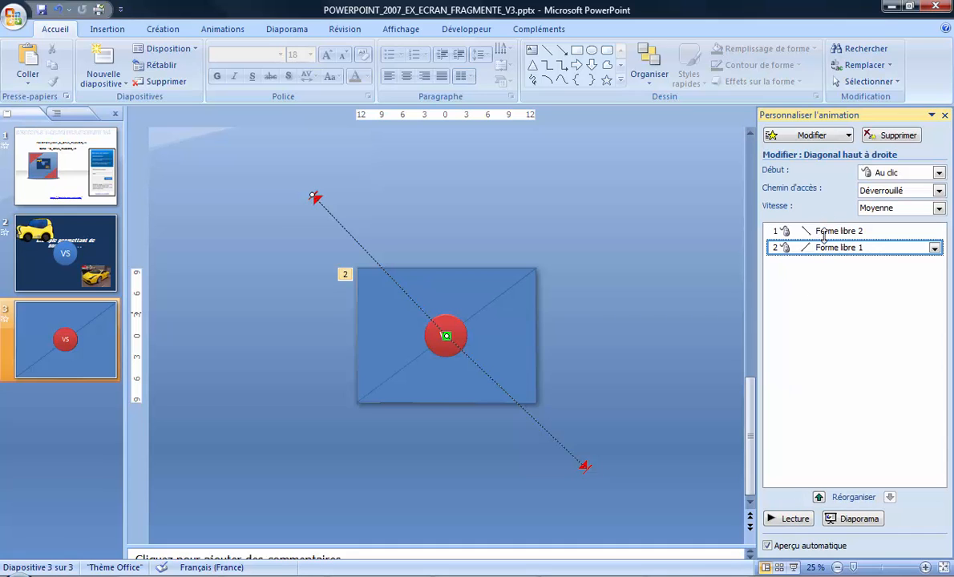
shift+click(825, 231)
click(934, 231)
click(936, 173)
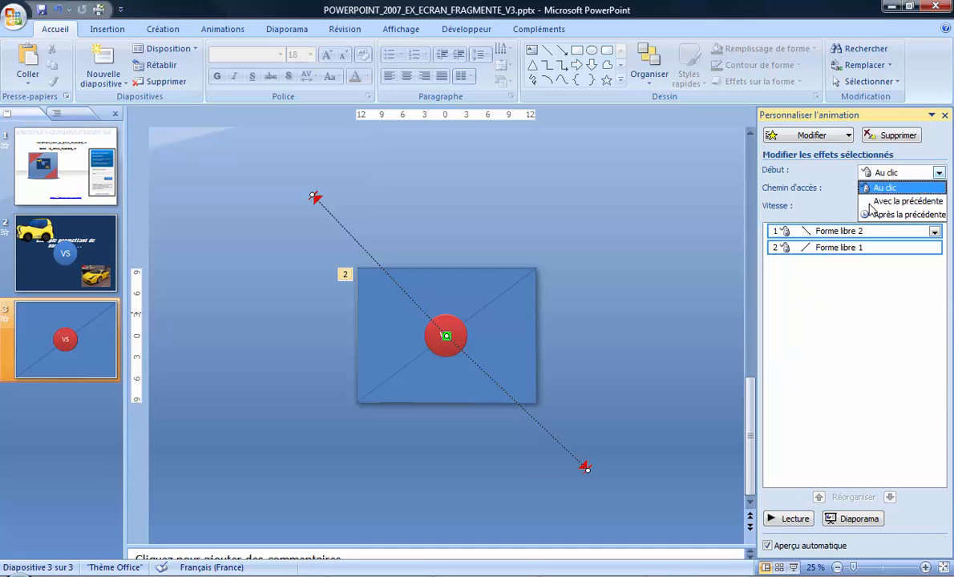
click(904, 201)
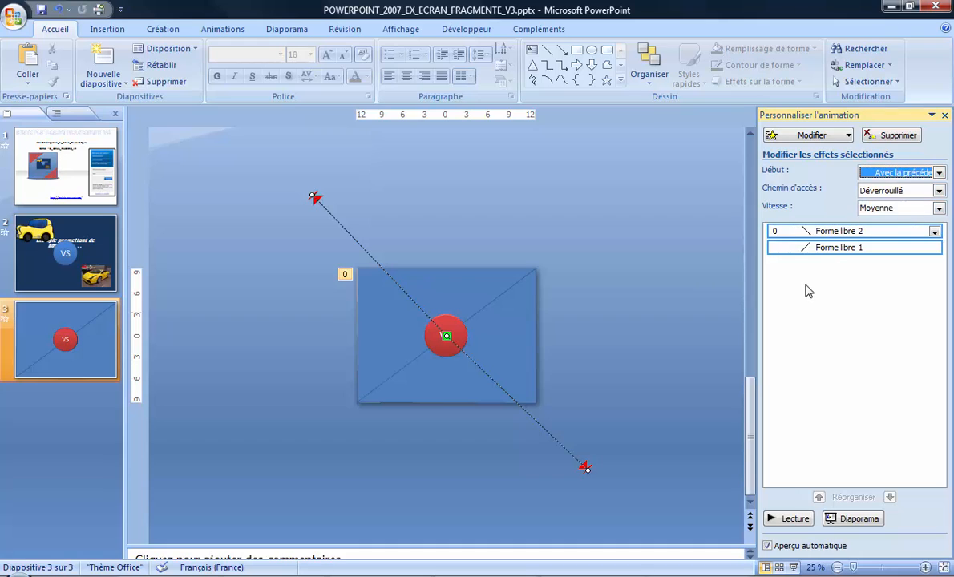
click(911, 210)
click(835, 251)
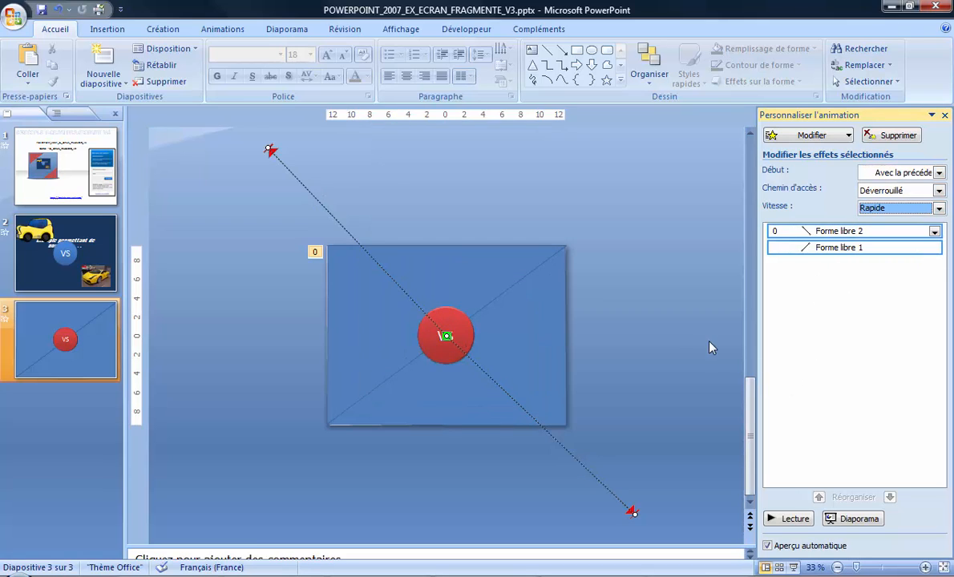
- Add the "Apparaître" entrance effect to the VS circle and move it first in the animation order
click(433, 317)
click(825, 137)
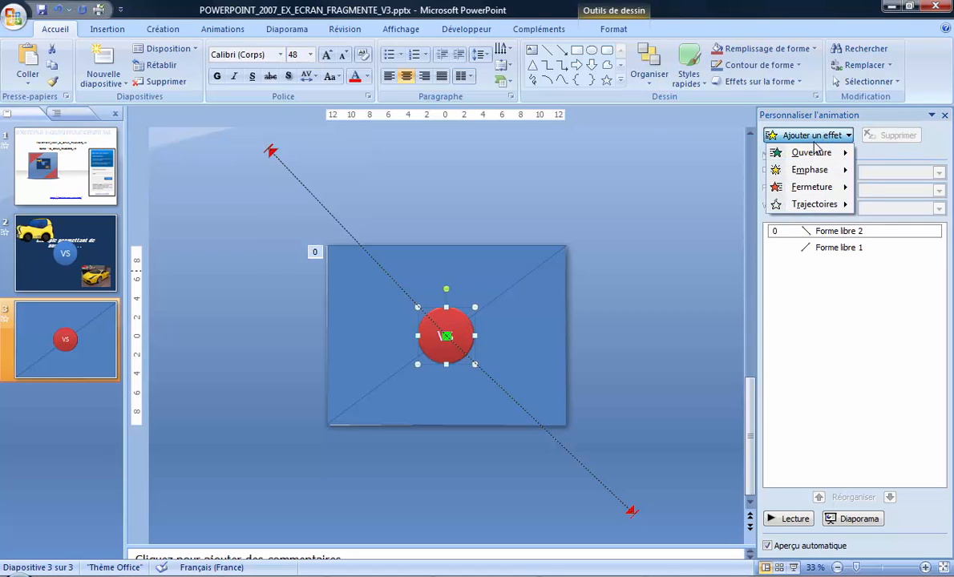
mouse_move(818, 154)
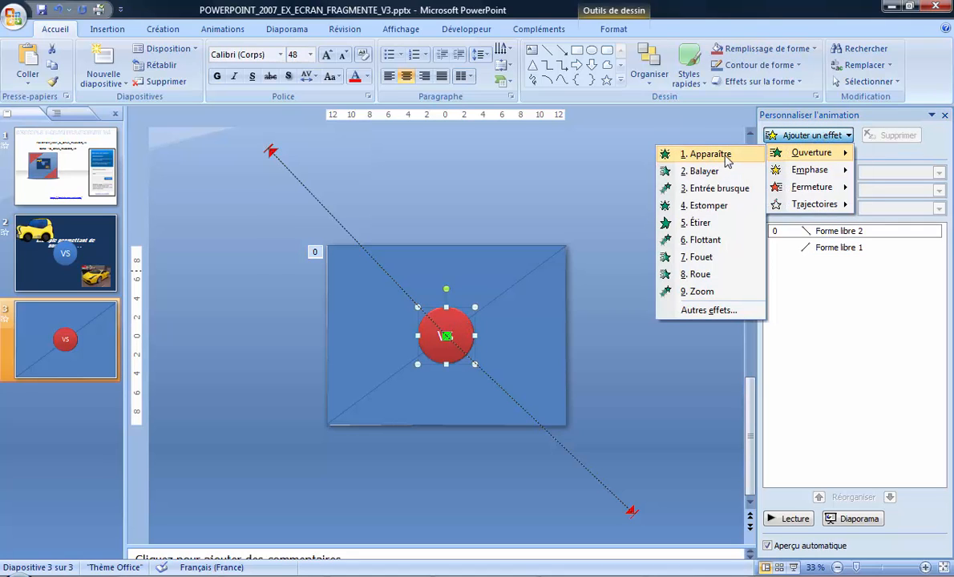
click(724, 154)
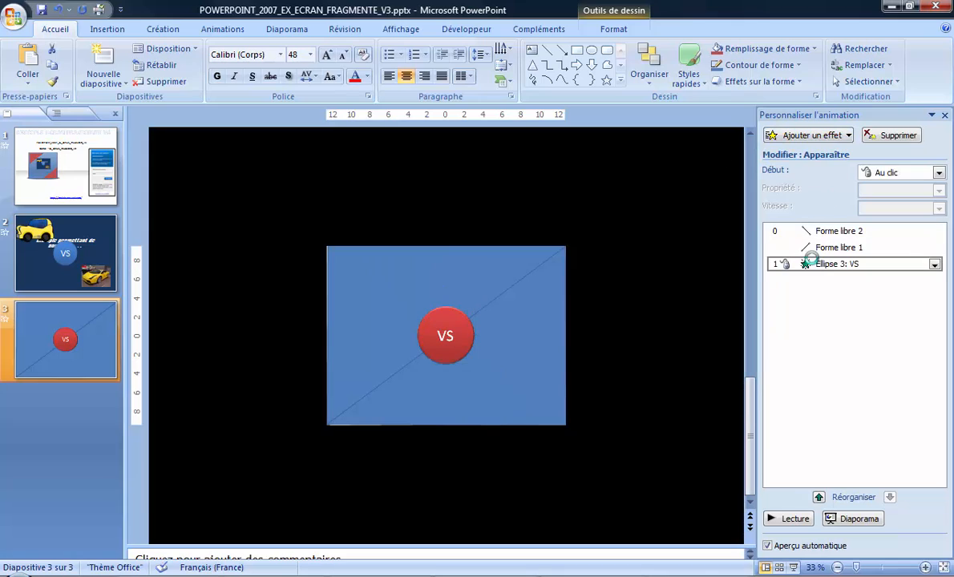
drag(817, 264, 819, 232)
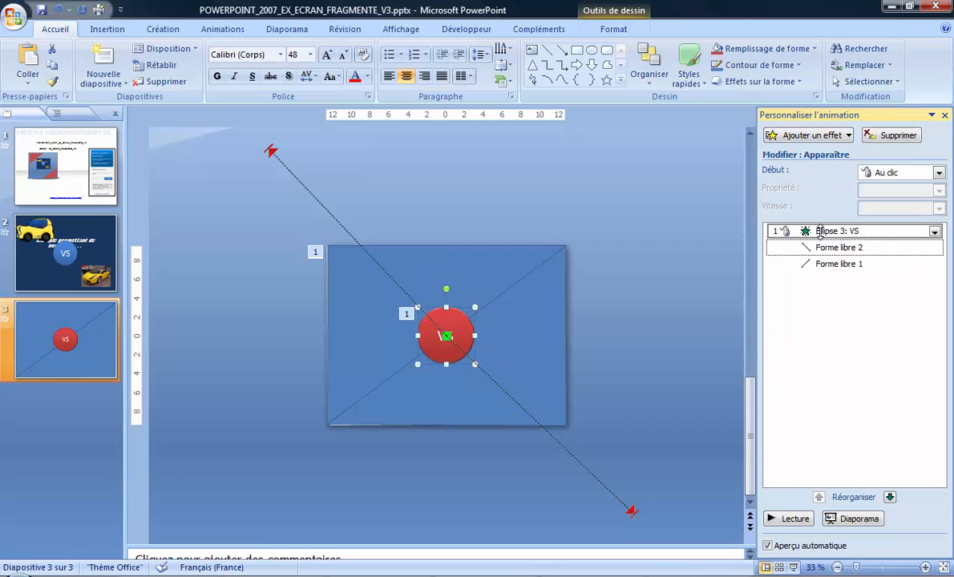
- Set the VS circle's entrance effect to start with the previous one and preview the slide's animation
click(934, 231)
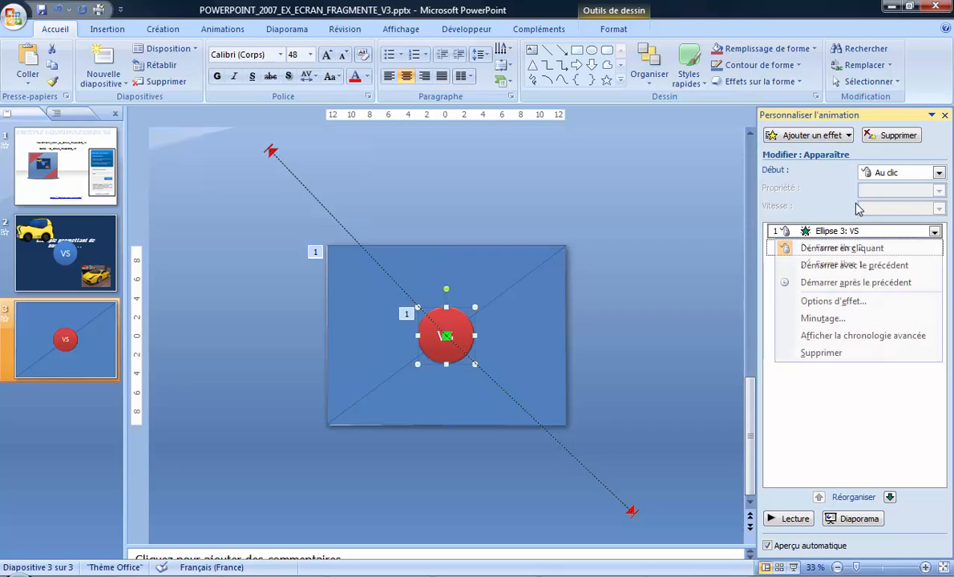
click(854, 266)
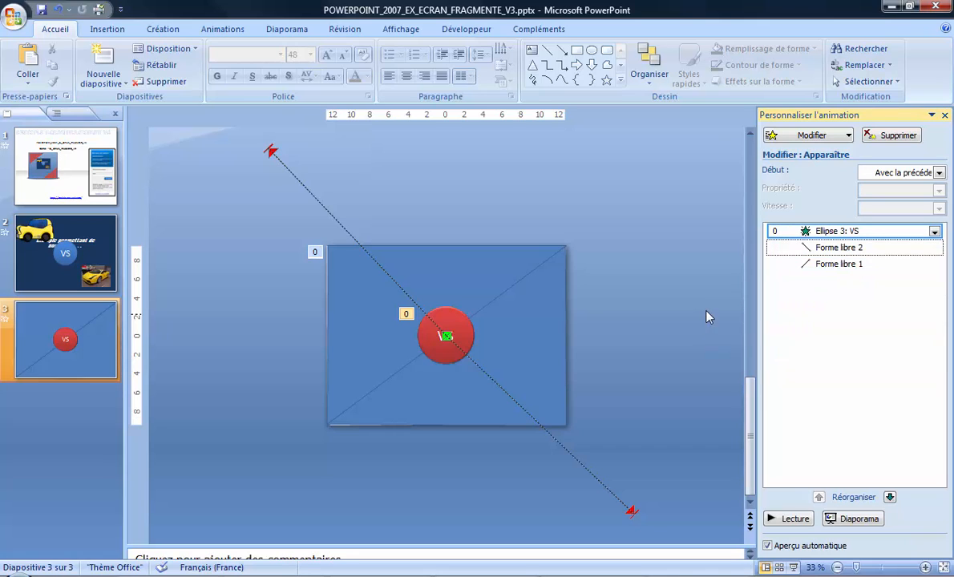
click(790, 519)
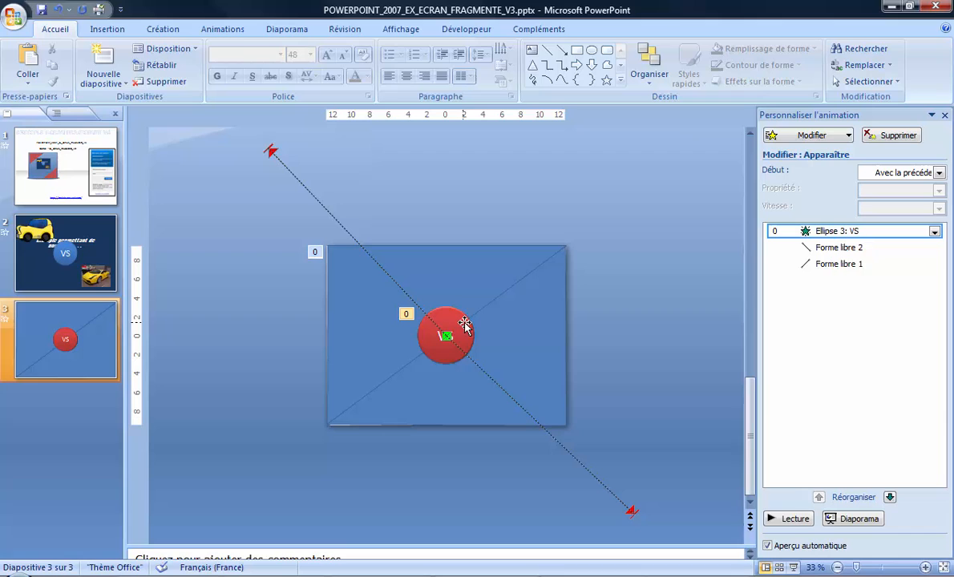
- Add the "Disparaître" exit effect to the VS circle, starting "Après la précédente", and preview the slide's animation
click(464, 324)
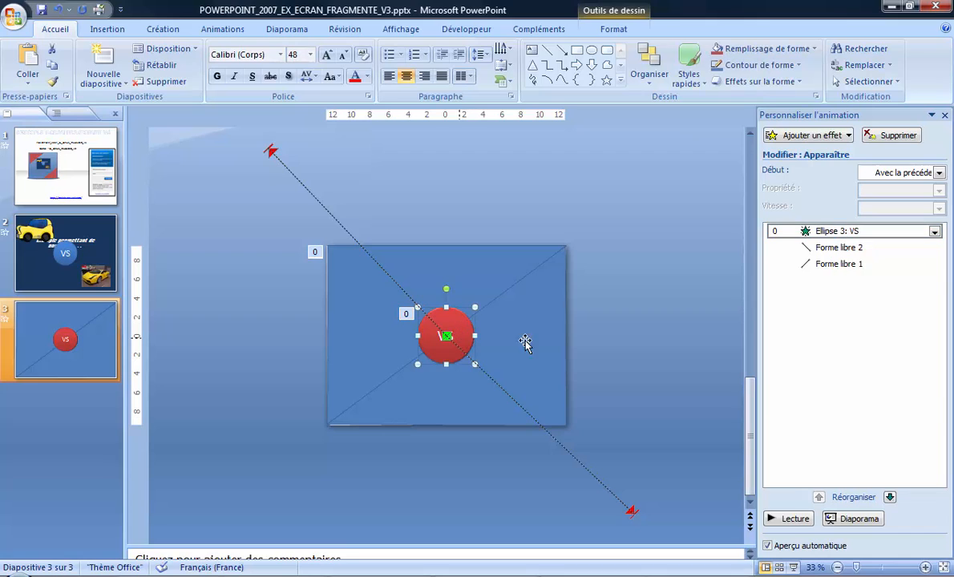
click(805, 135)
mouse_move(811, 187)
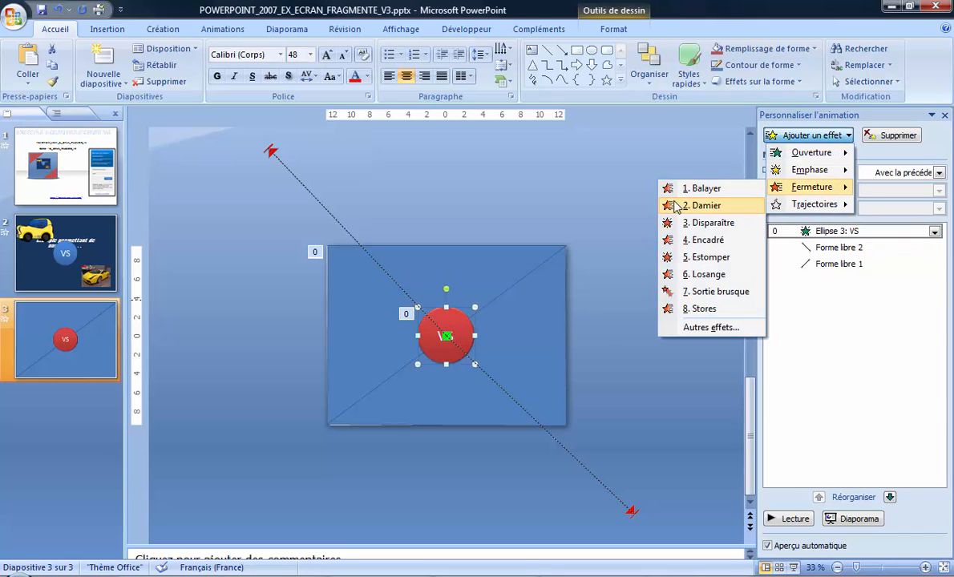
click(709, 224)
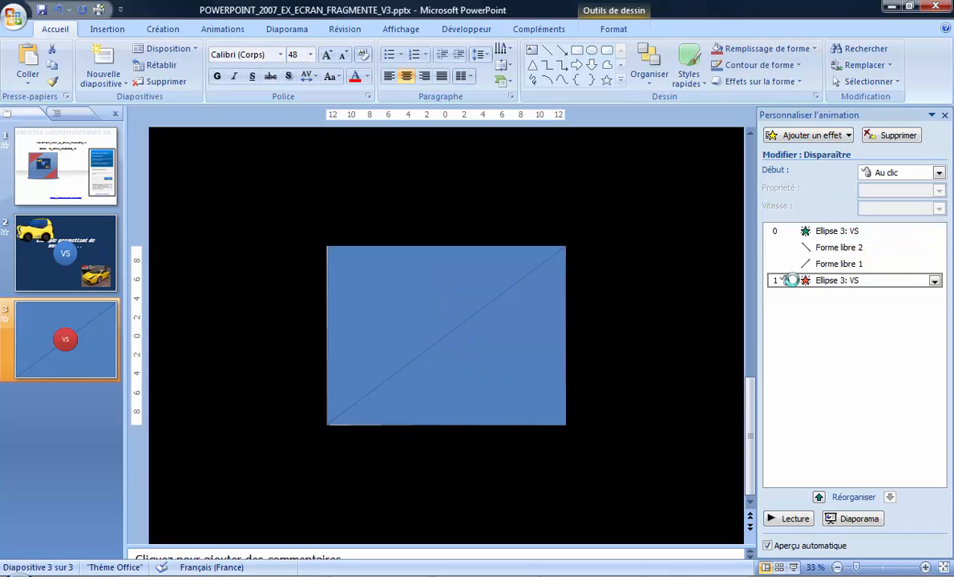
click(934, 281)
click(841, 331)
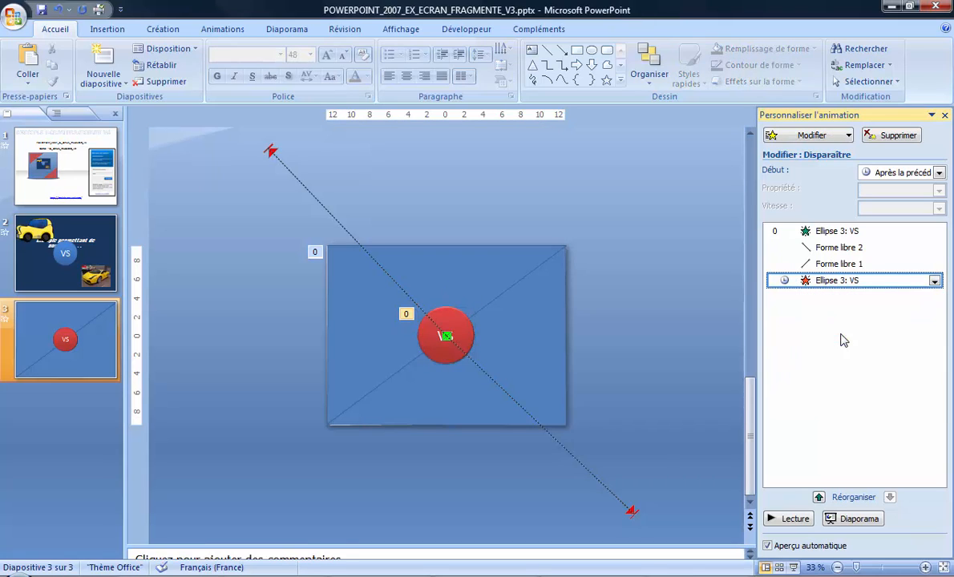
click(795, 518)
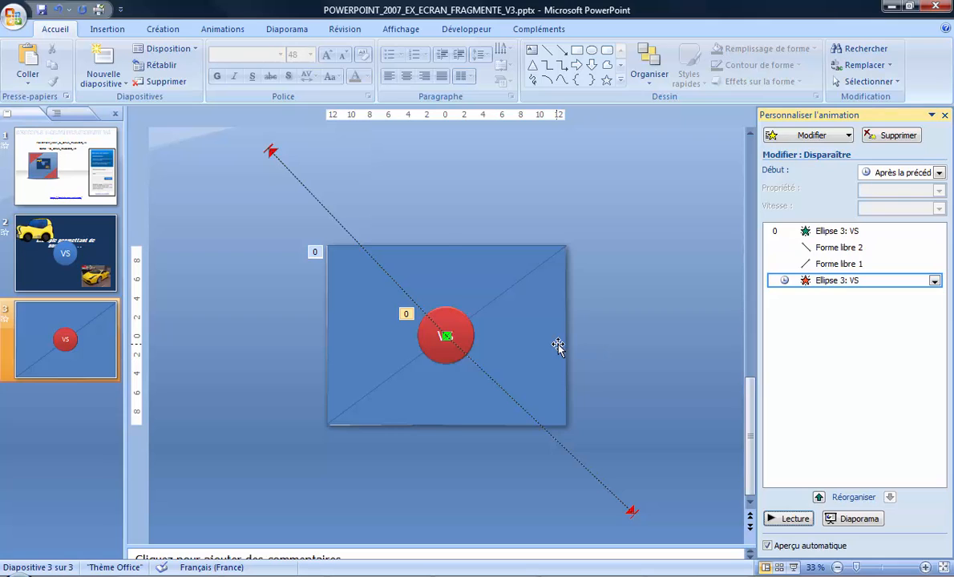
- Display the list of the slide's shapes and hide both triangles and the VS circle
click(558, 346)
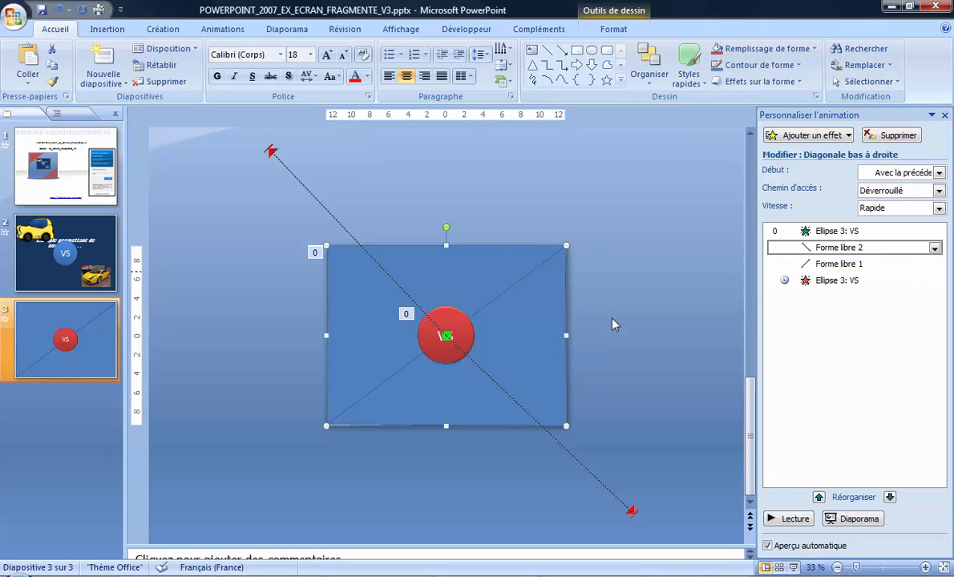
click(107, 29)
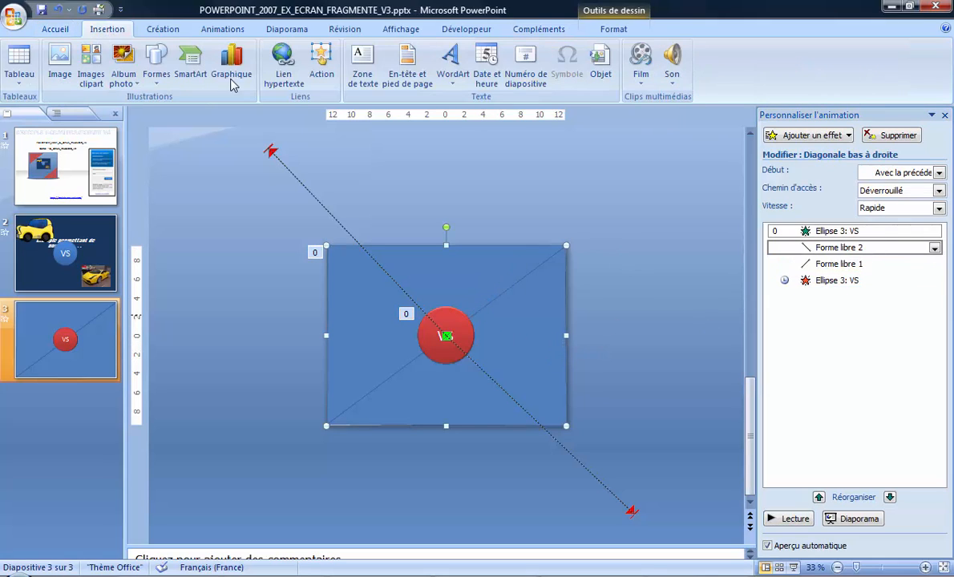
click(55, 29)
click(865, 81)
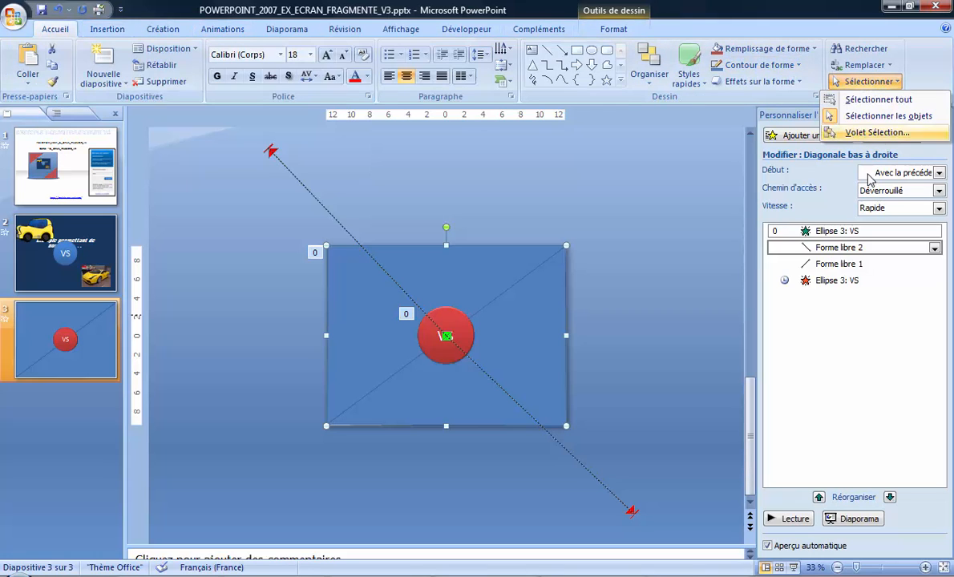
click(879, 133)
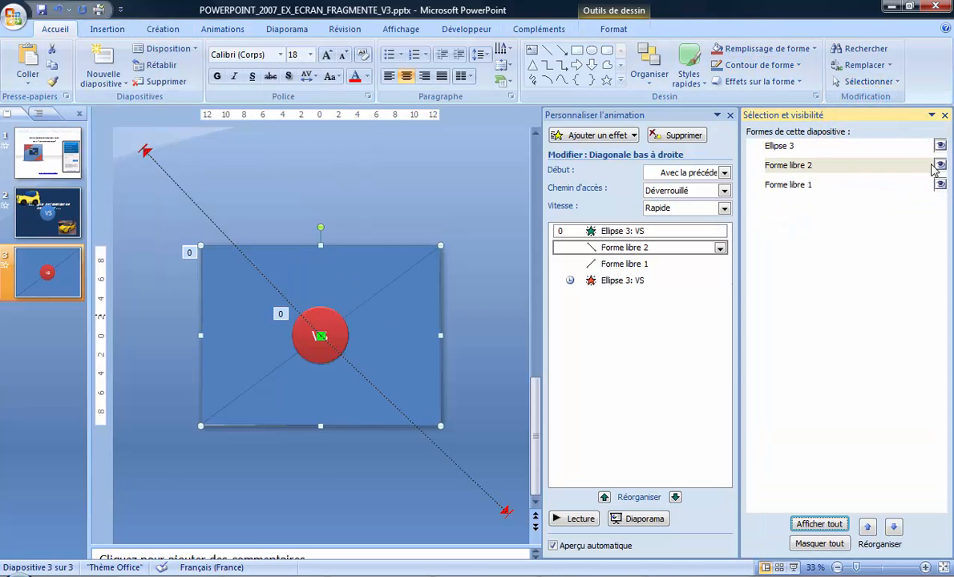
click(940, 185)
click(940, 164)
click(940, 145)
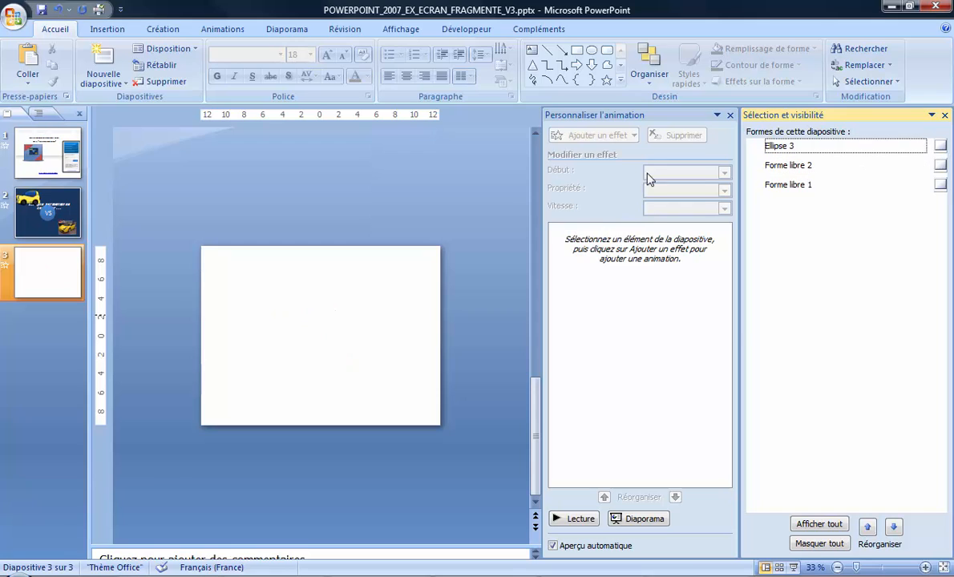
- Insert a text box across the upper part of the slide reading "CECI EST UN EXEMPLE"
click(106, 28)
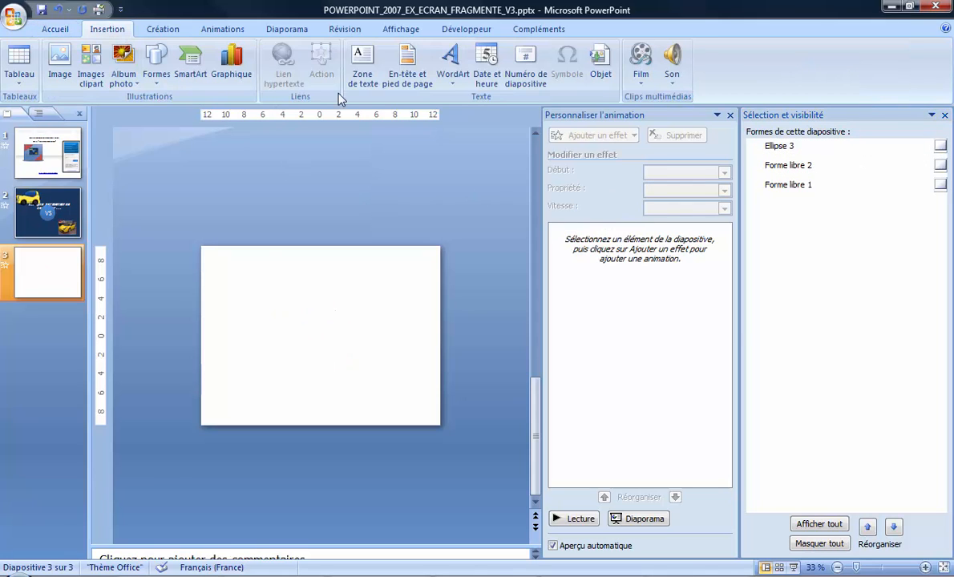
click(362, 68)
drag(217, 270, 425, 340)
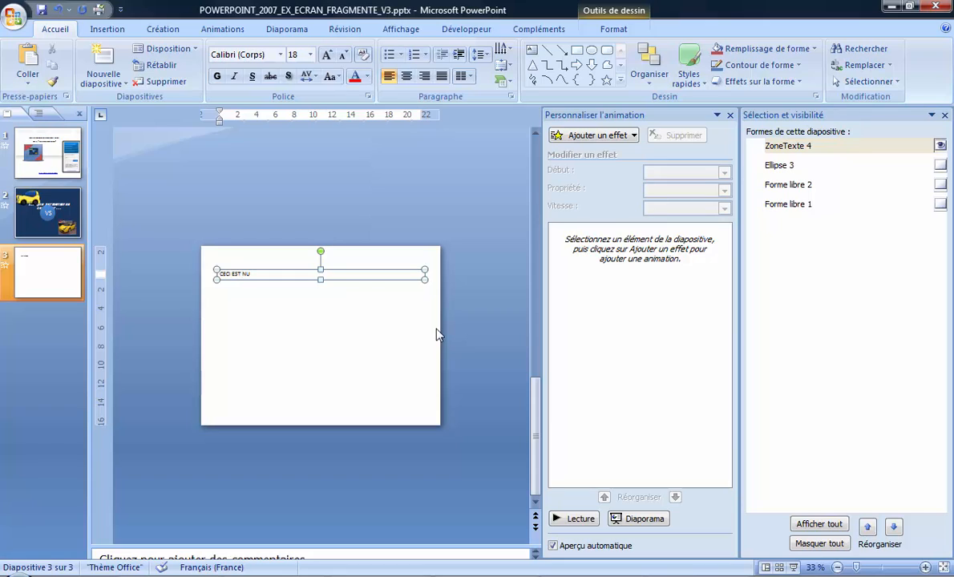
scroll(436, 334, up, 3)
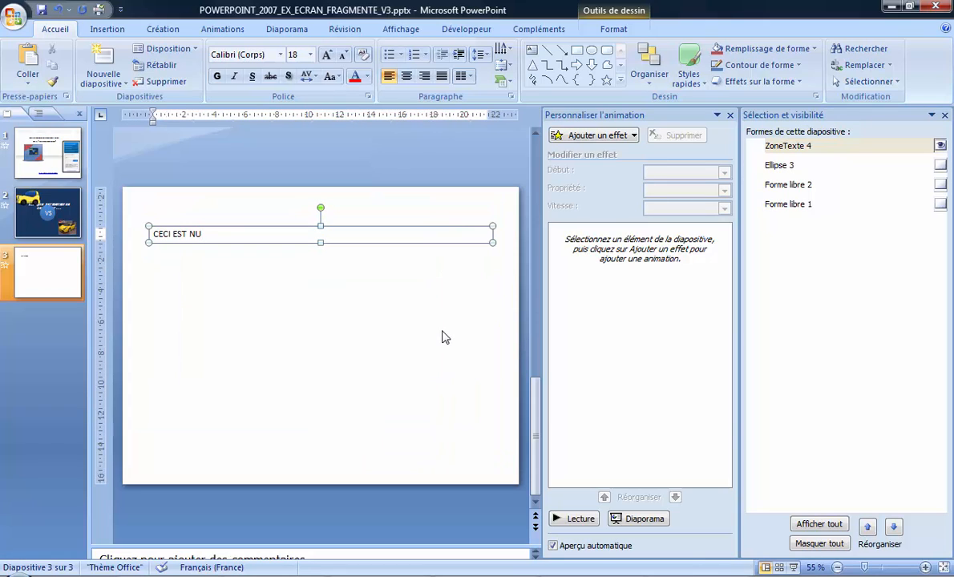
key(BackSpace)
text(UN EXEMPLE)
- Duplicate the text box just below the first one and replace its text with "POUR COMPARER"
drag(420, 248, 422, 287)
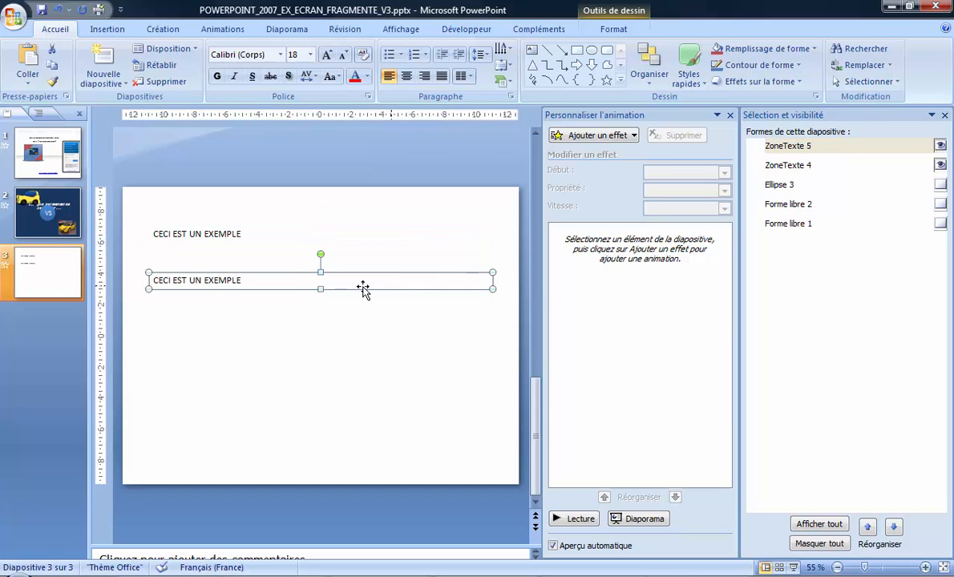
click(238, 275)
drag(238, 275, 147, 276)
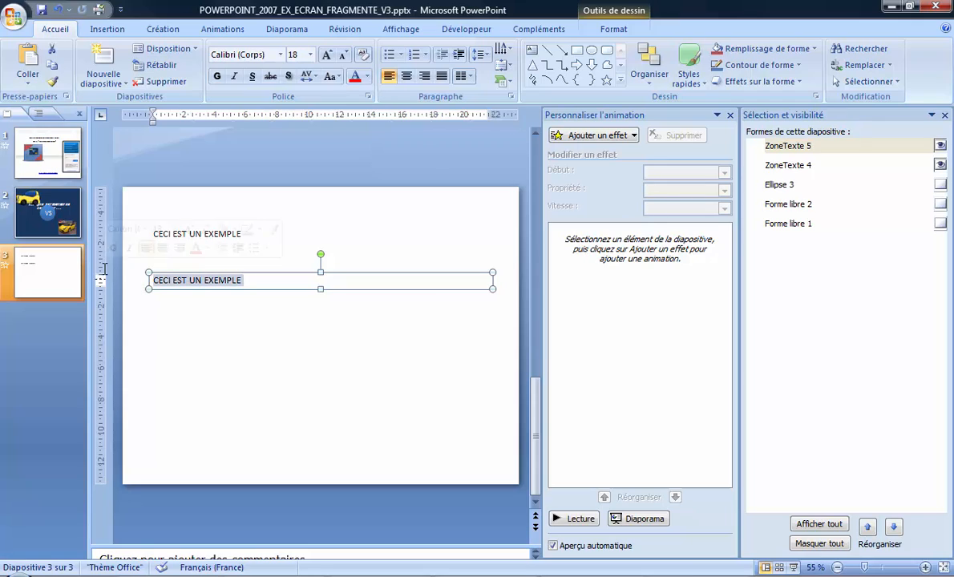
text(PO)
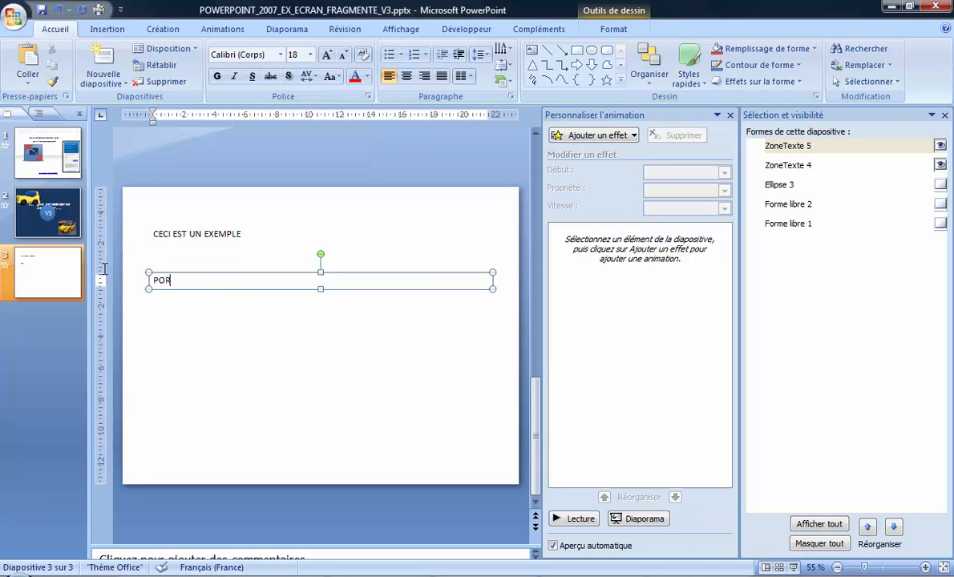
text(UR COMPARER)
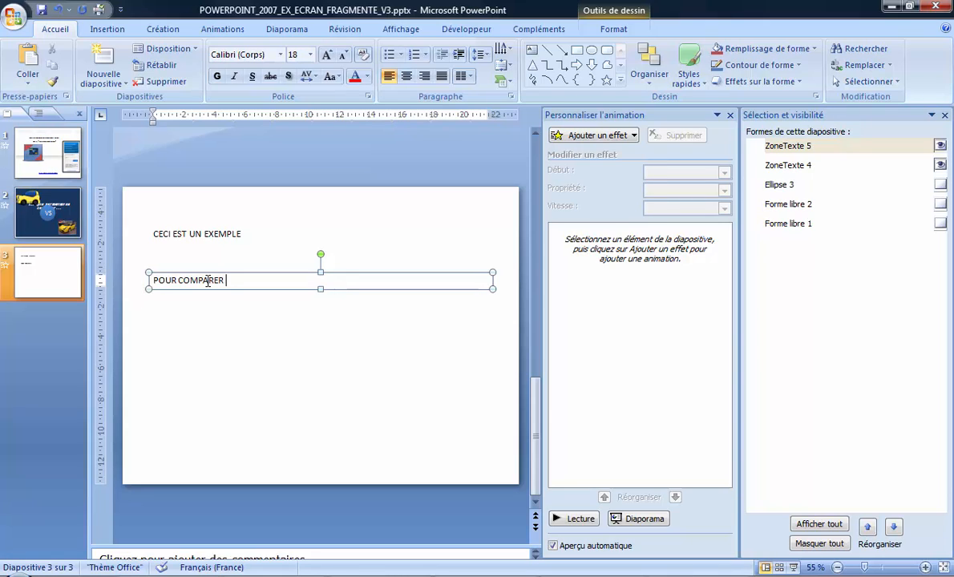
- Duplicate the "POUR COMPARER" text box below itself and replace its text with "DEUX ELEMENTS"
drag(234, 290, 224, 341)
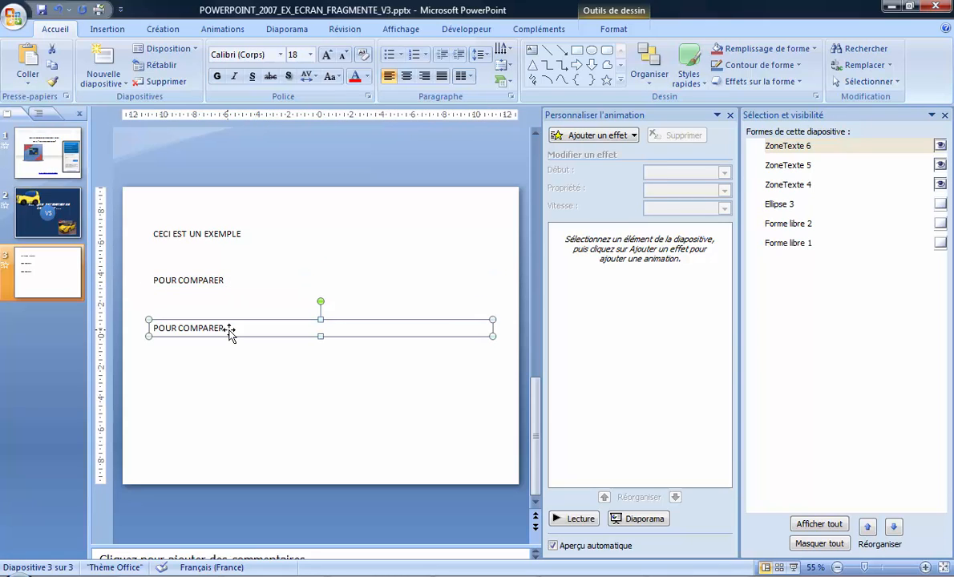
drag(155, 328, 228, 331)
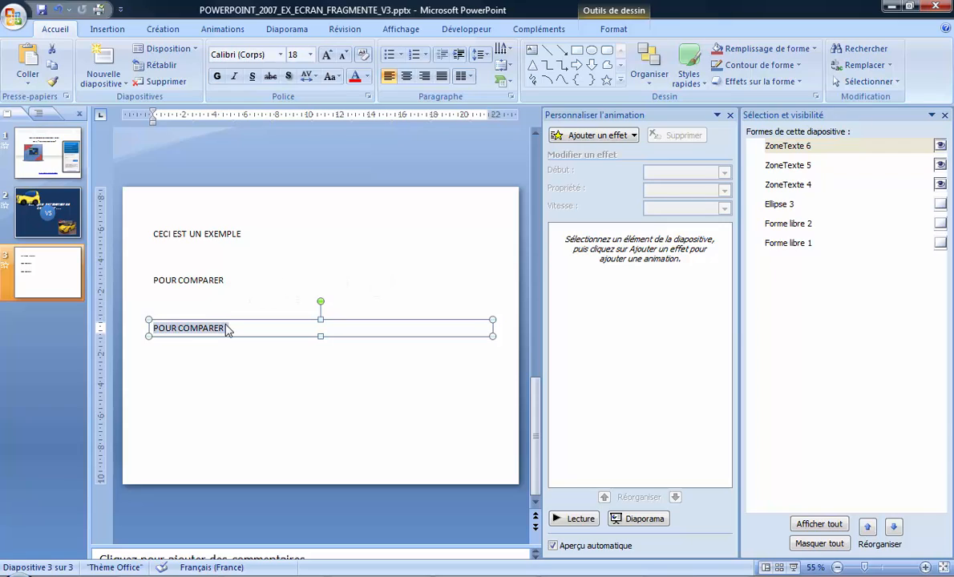
text(DEUX ELEMENTS)
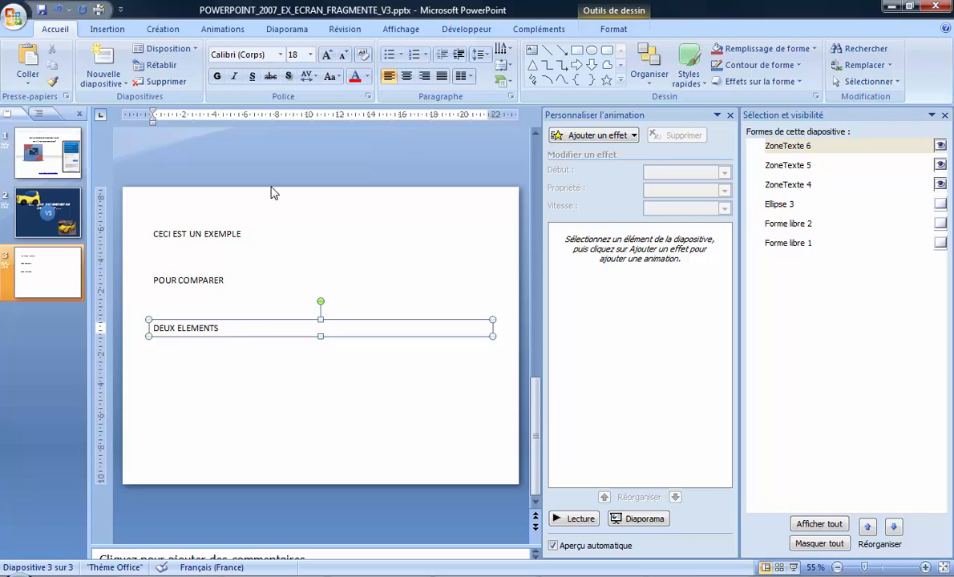
click(377, 224)
click(220, 328)
click(221, 280)
click(214, 233)
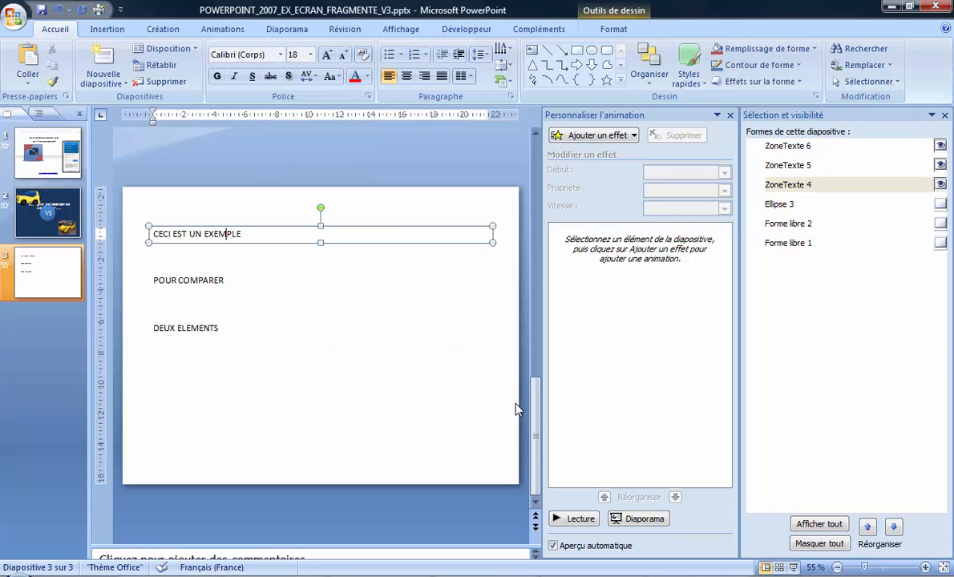
click(506, 424)
- Make the hidden VS circle and both triangles visible again
click(941, 204)
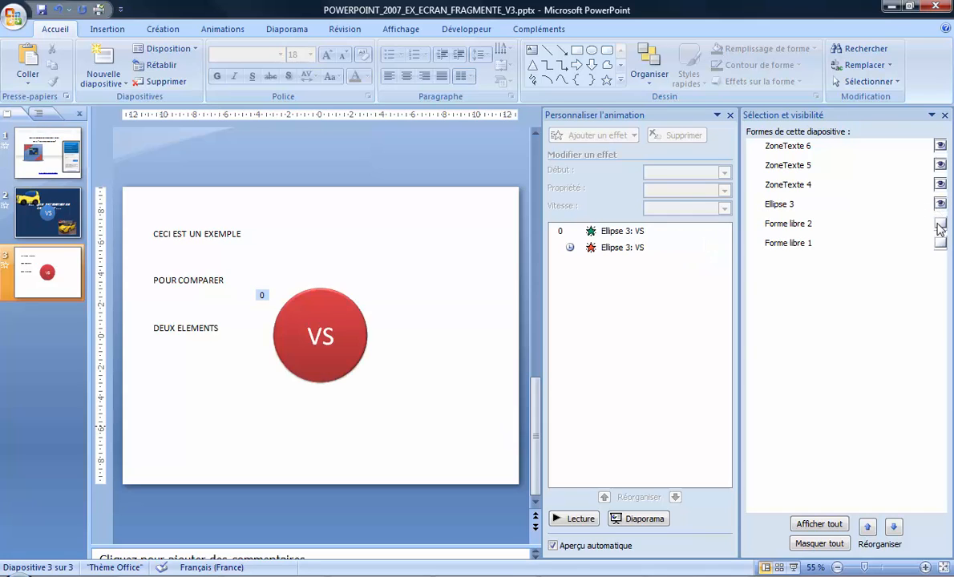
click(940, 223)
click(940, 242)
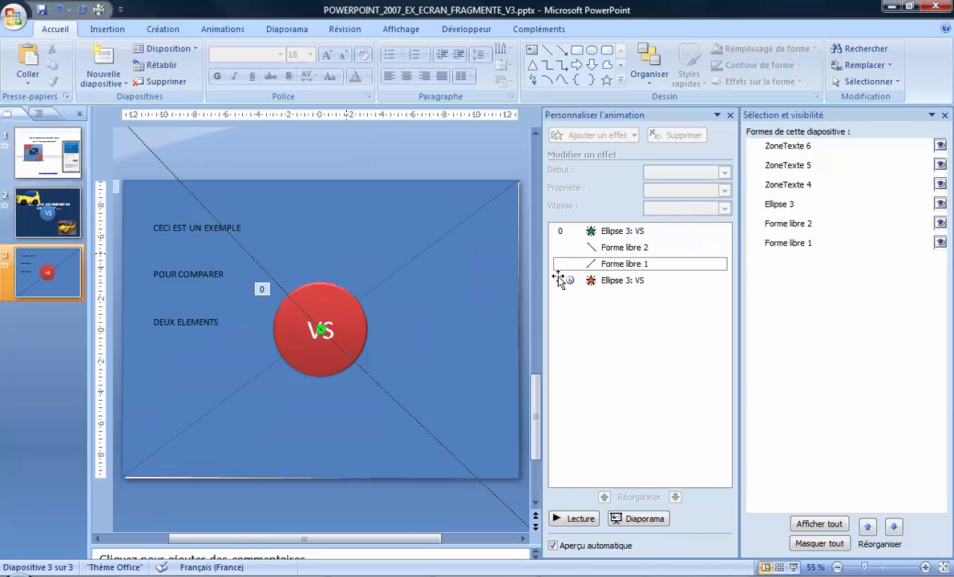
- Send the three text boxes together behind the VS circle and both triangles in the stacking order
click(792, 186)
ctrl+click(798, 165)
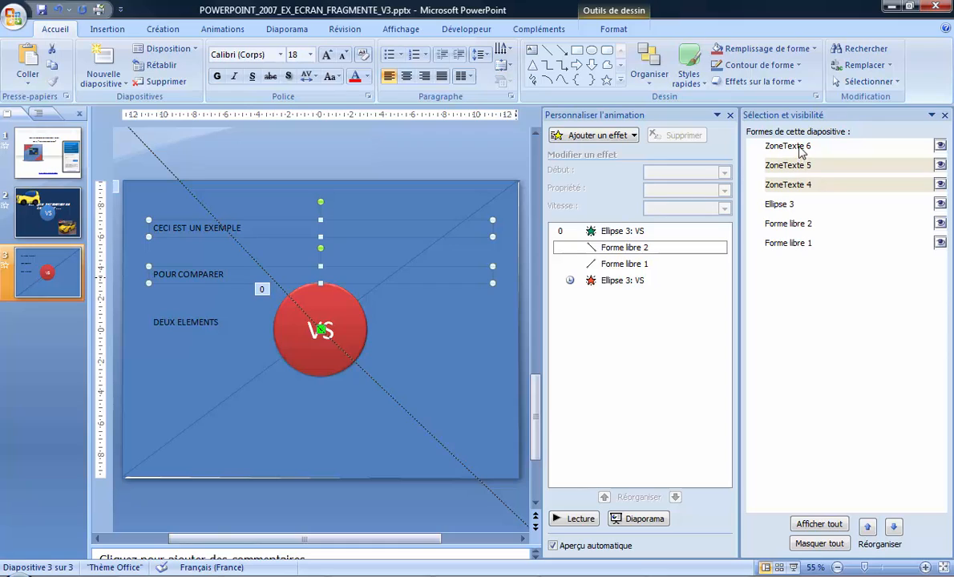
ctrl+click(796, 146)
click(893, 526)
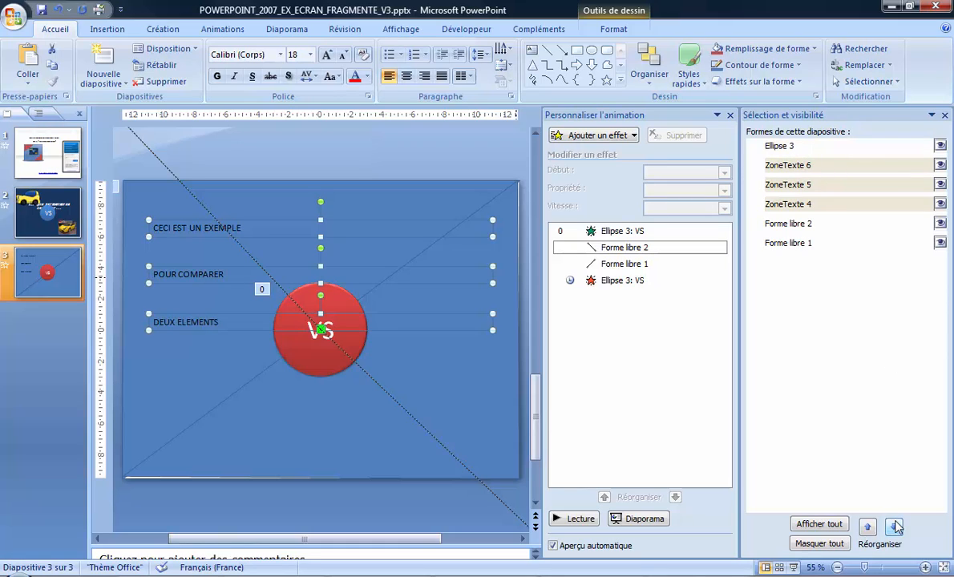
click(894, 529)
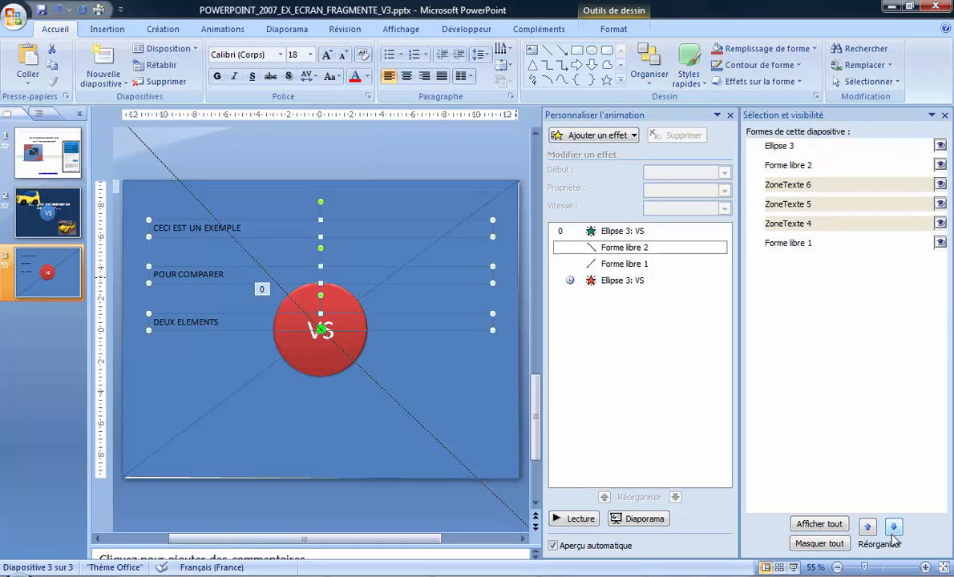
click(894, 529)
- Edit the lower triangle's points so its upper-right and lower-left vertices sit exactly on the slide's corners
click(519, 209)
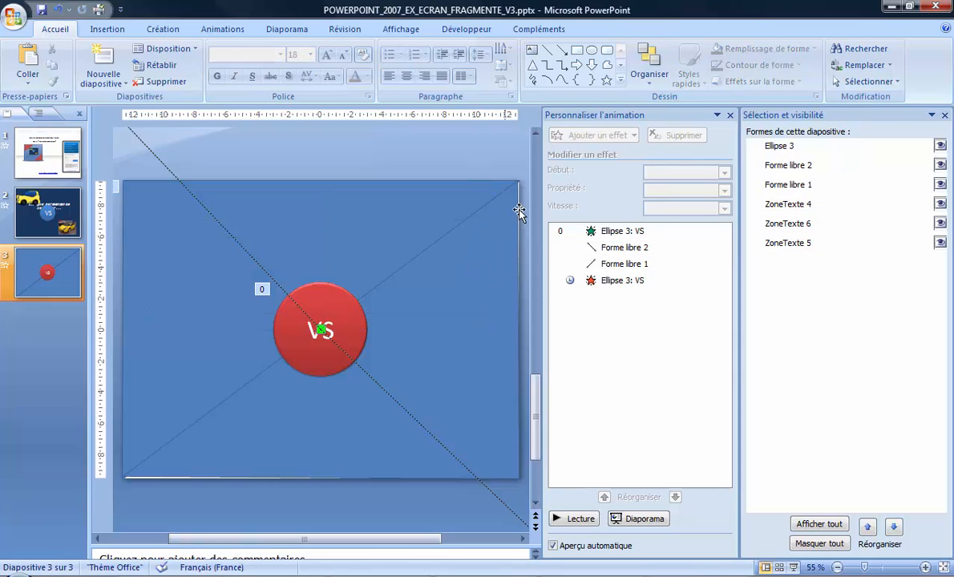
click(517, 207)
right_click(510, 211)
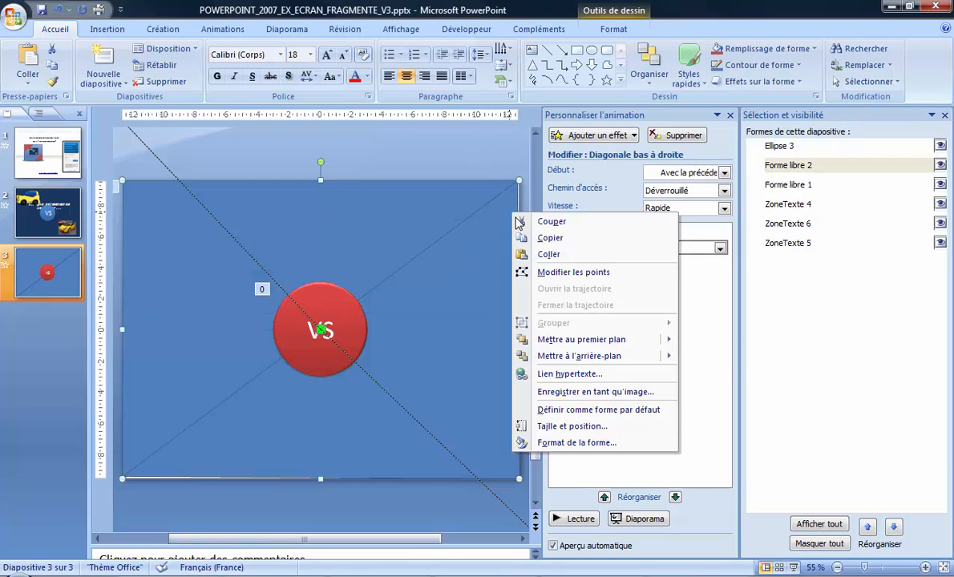
click(517, 267)
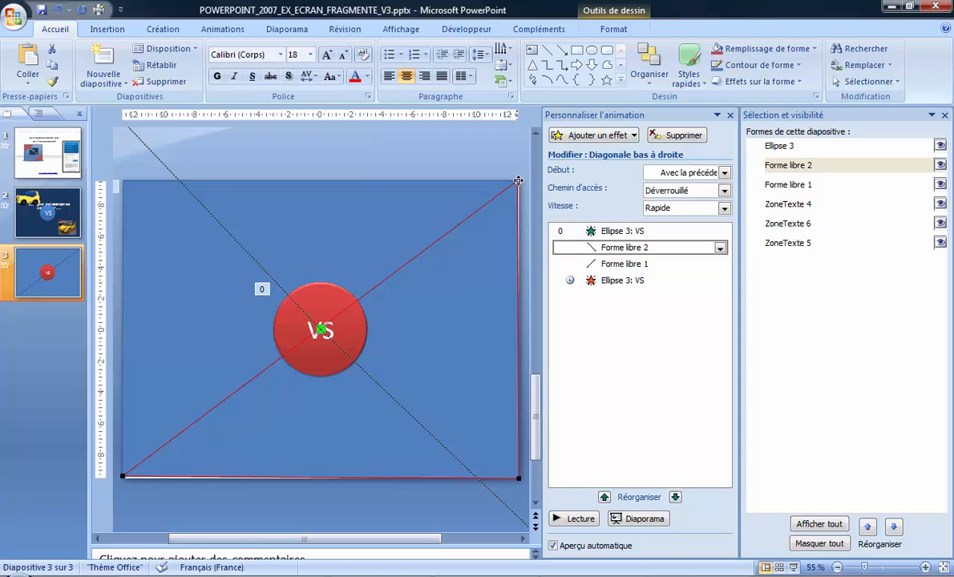
drag(516, 185, 483, 180)
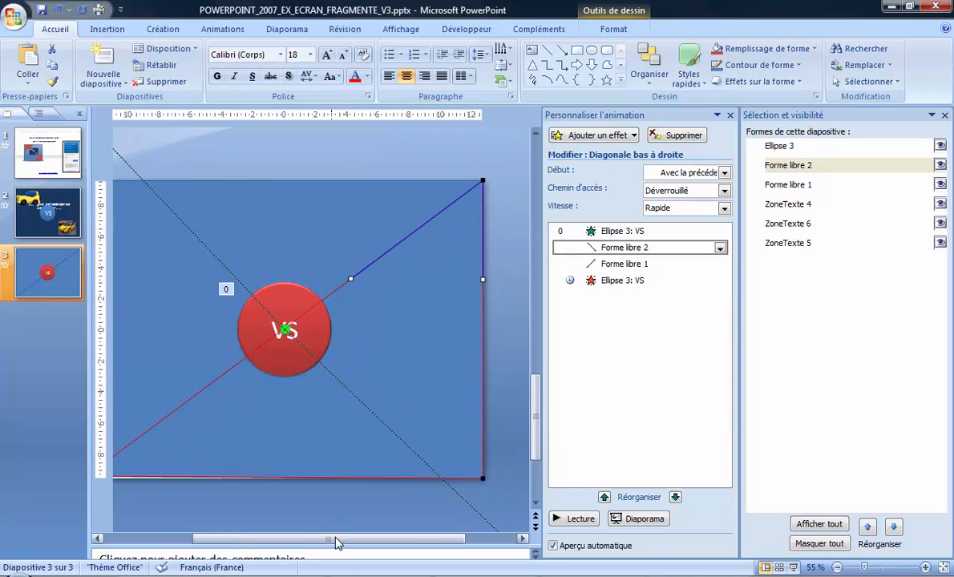
drag(337, 543, 249, 543)
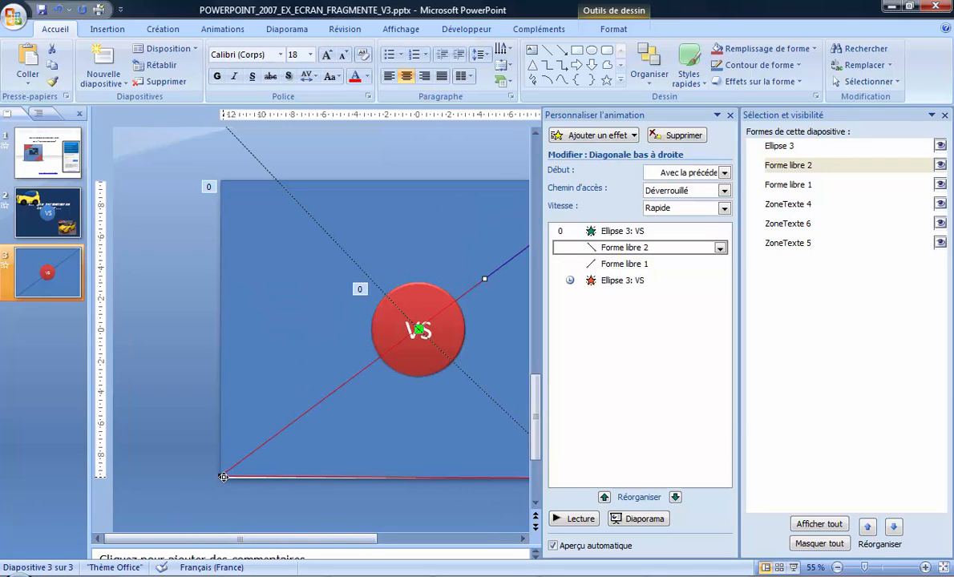
drag(223, 477, 220, 479)
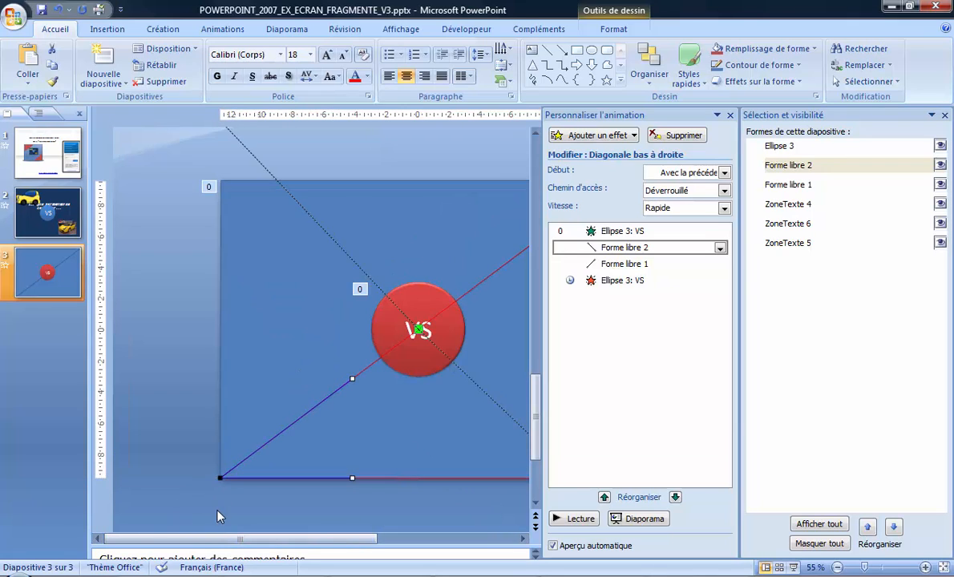
click(202, 474)
- Preview the third slide's animation and run the slide show from slide 2 to view the car comparison example
scroll(224, 502, down, 2)
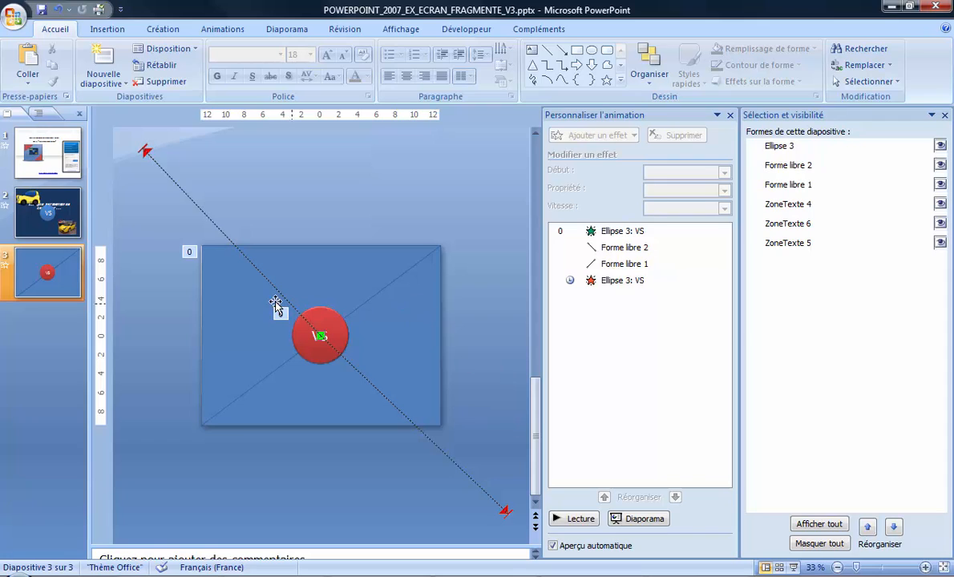
click(575, 519)
click(76, 228)
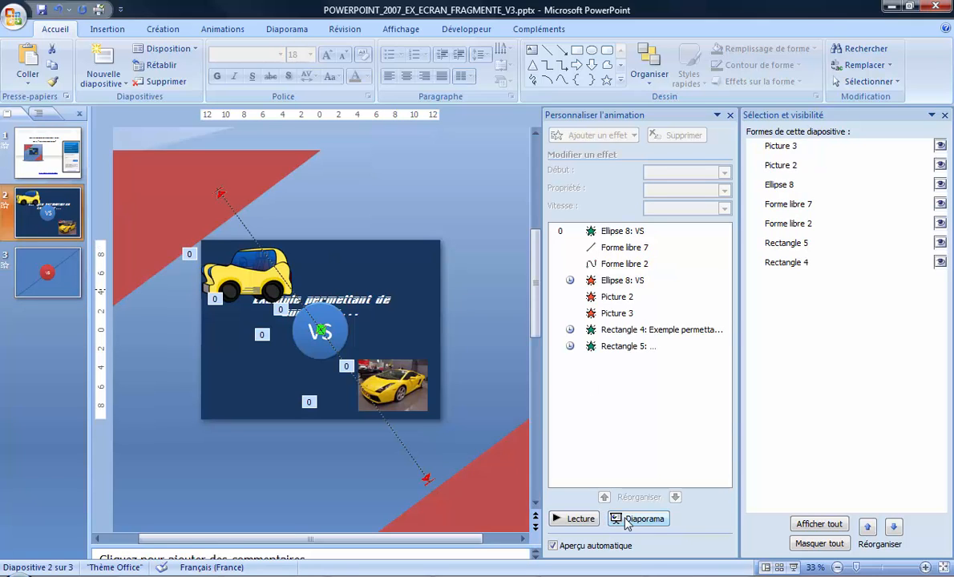
click(628, 519)
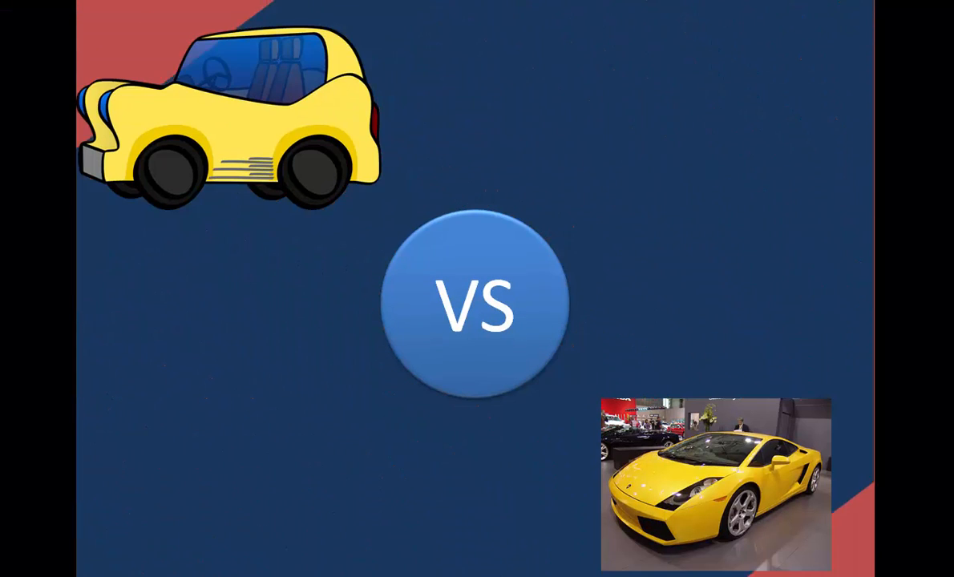